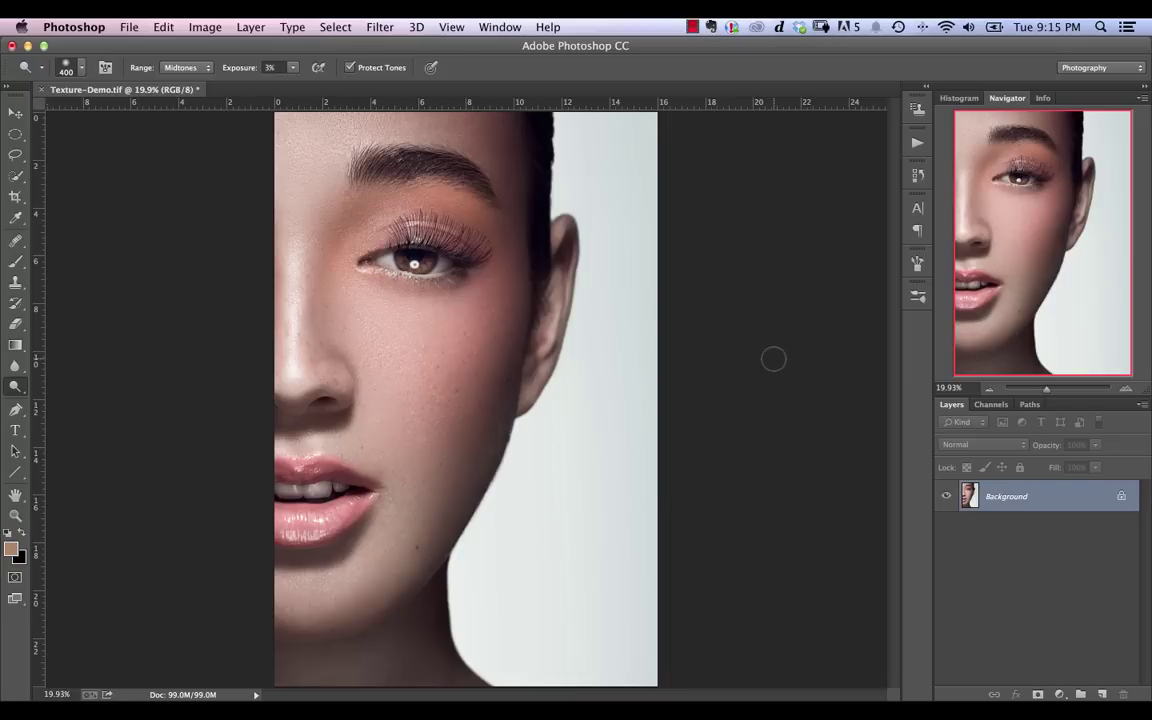
Zoom to 50% and frame the eye, cheek and nose to inspect the skin texture.
key("super+equal")
key("super+equal")
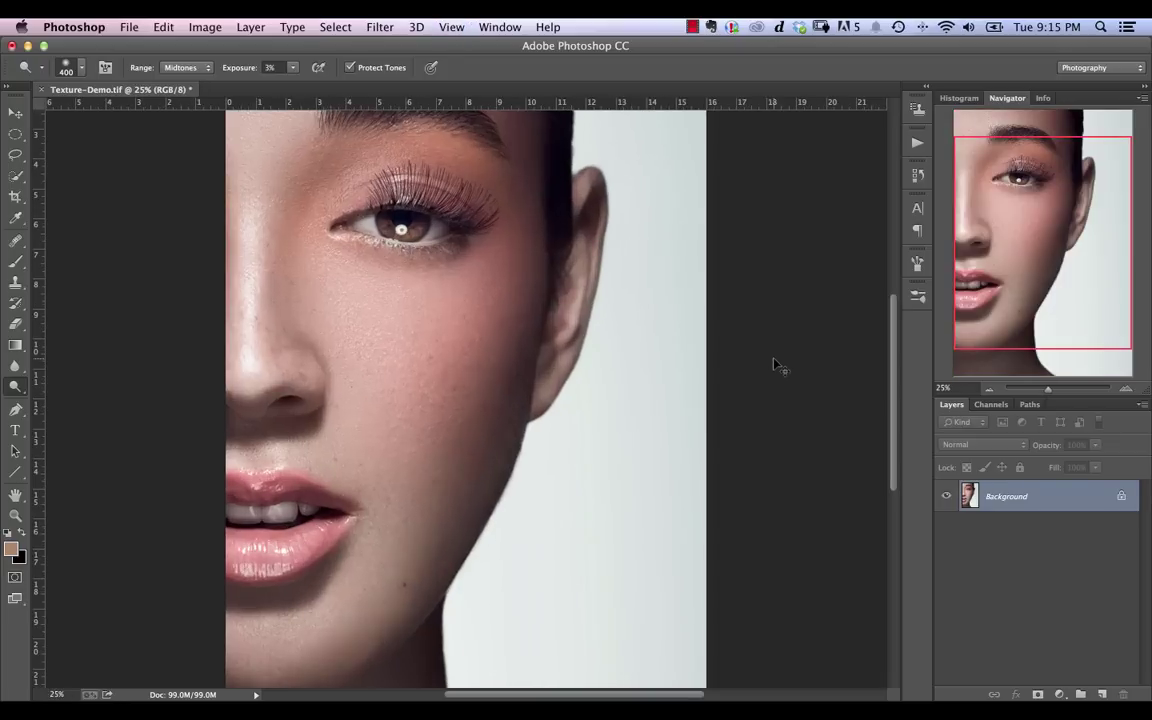
key("super+equal")
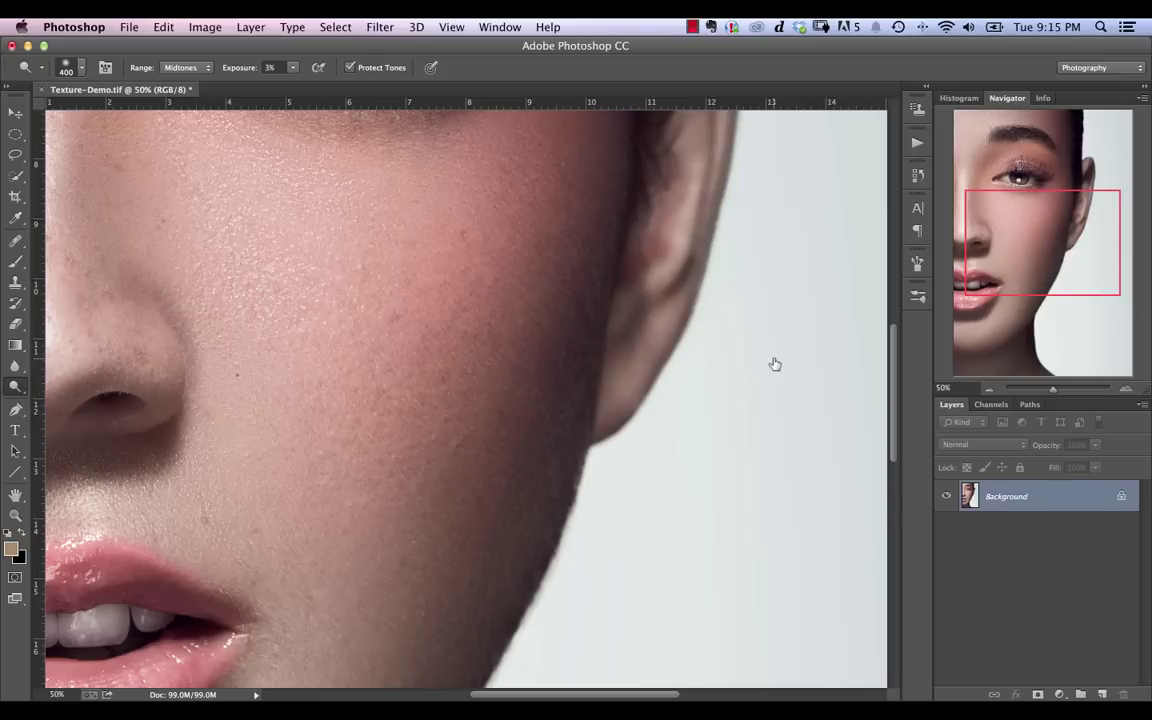
left_click_drag(1075, 255, 1024, 229)
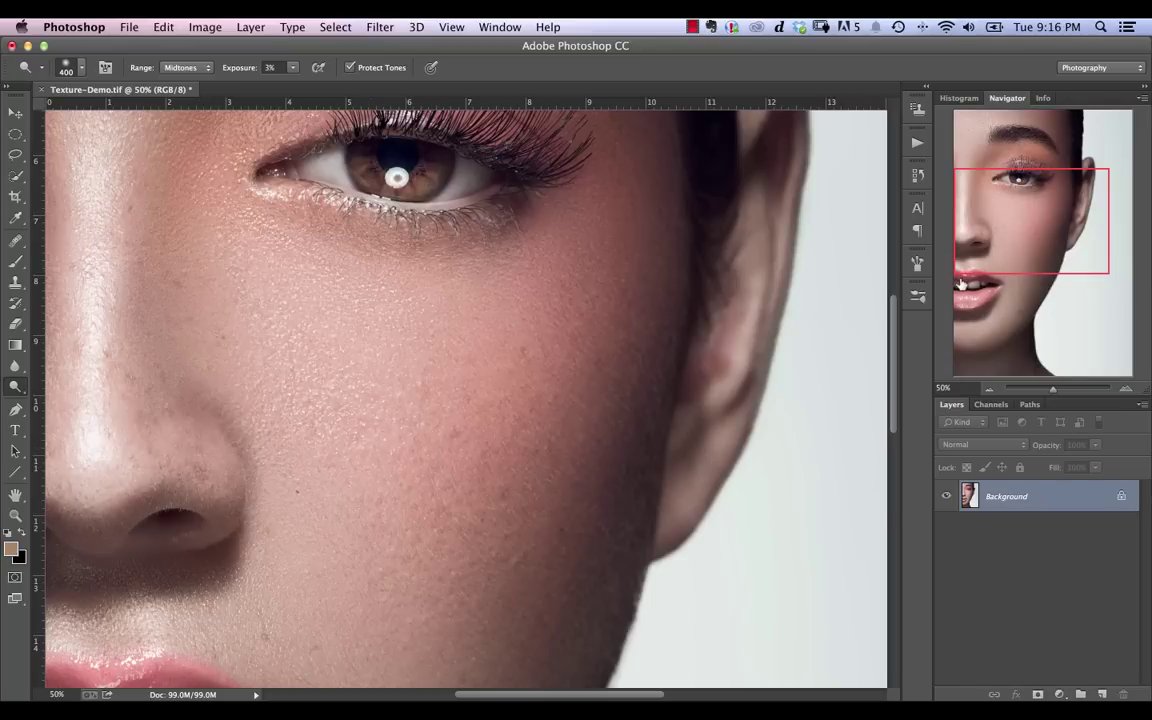
left_click_drag(1017, 253, 1017, 195)
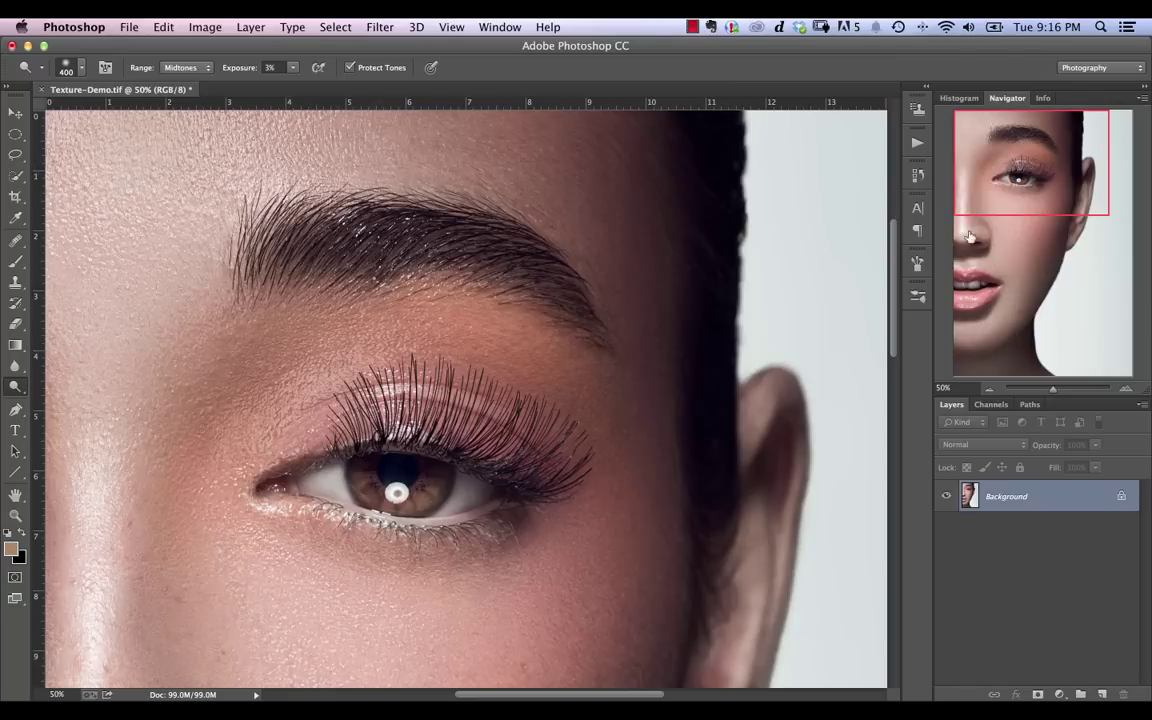
left_click_drag(1005, 195, 986, 262)
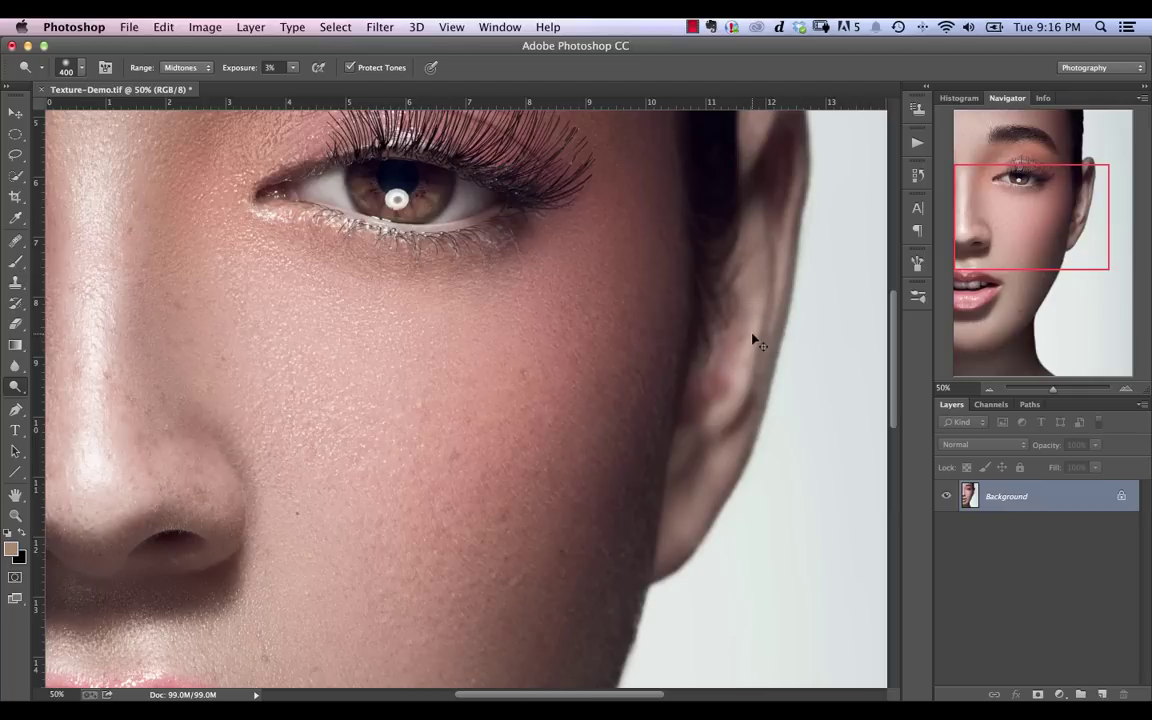
Duplicate the background layer twice and name the first copy Sharpen.
key("super+j")
key("super+j")
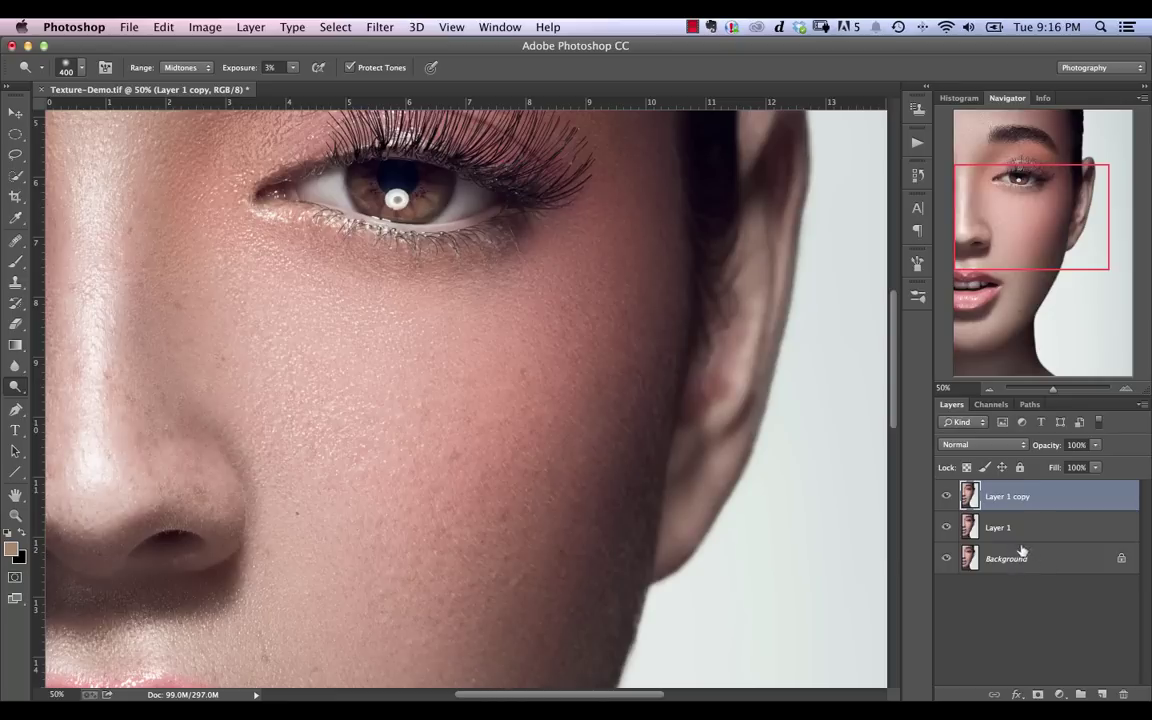
double_click(996, 527)
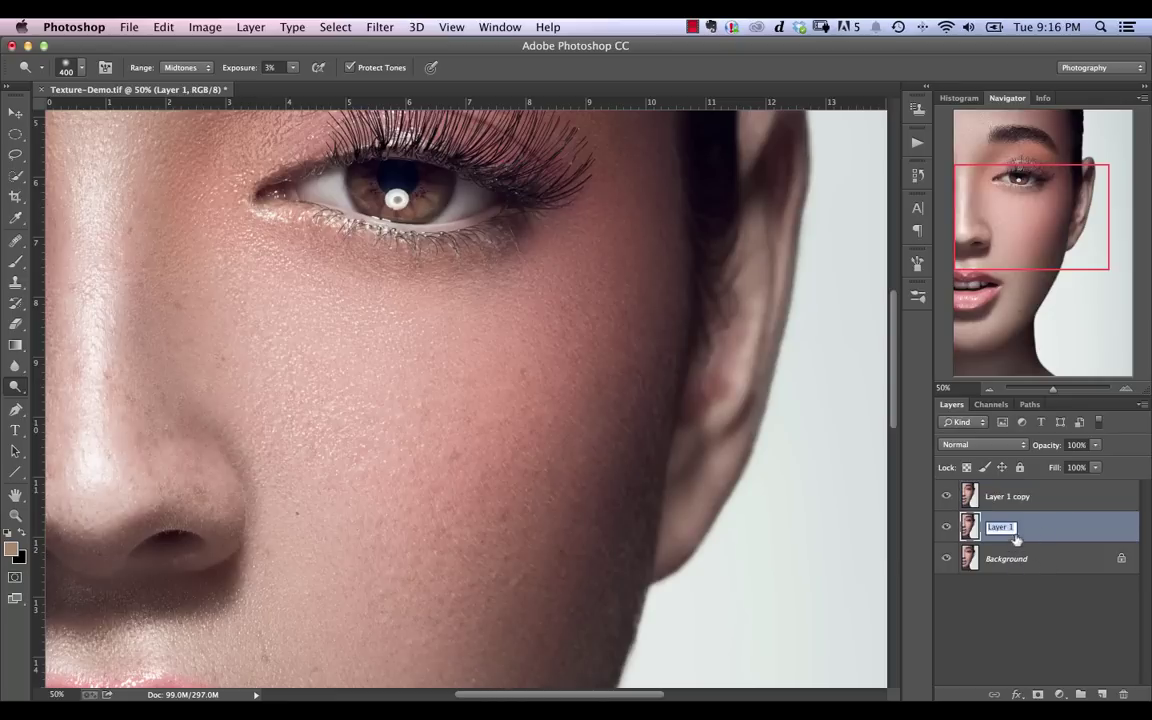
type("Sharpen")
key("Return")
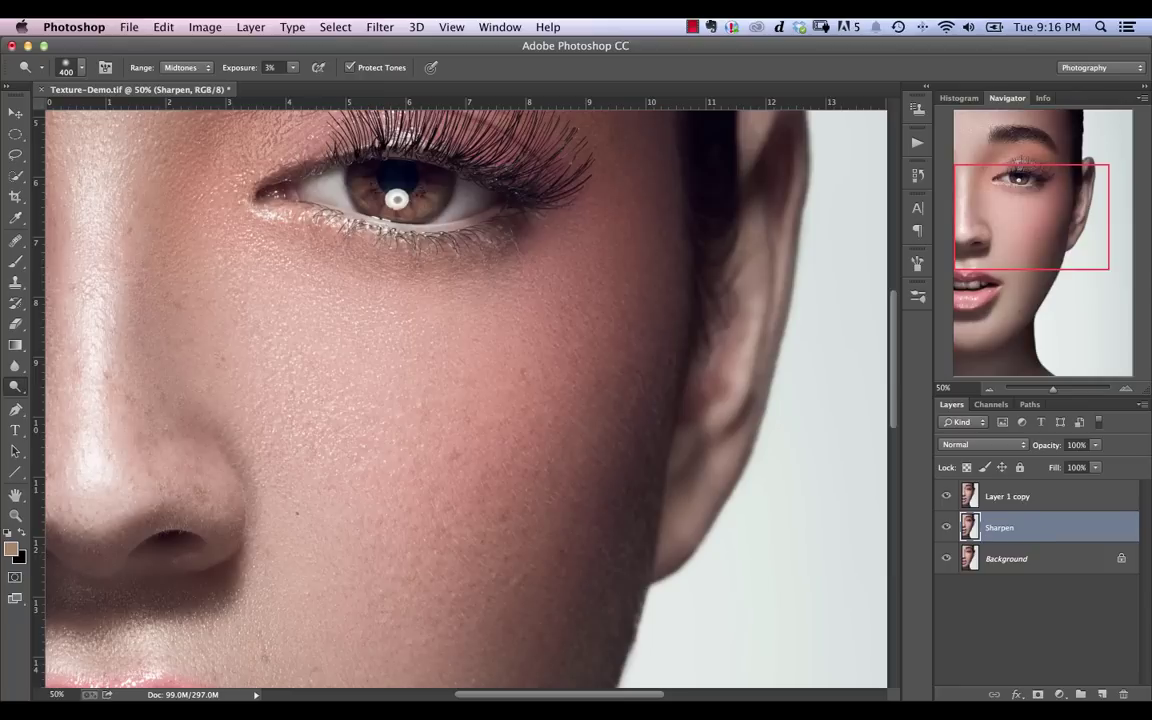
Name the second copy De-Sharpen, hide it, and select the Sharpen layer.
double_click(1007, 496)
type("De-Sharpen")
key("Return")
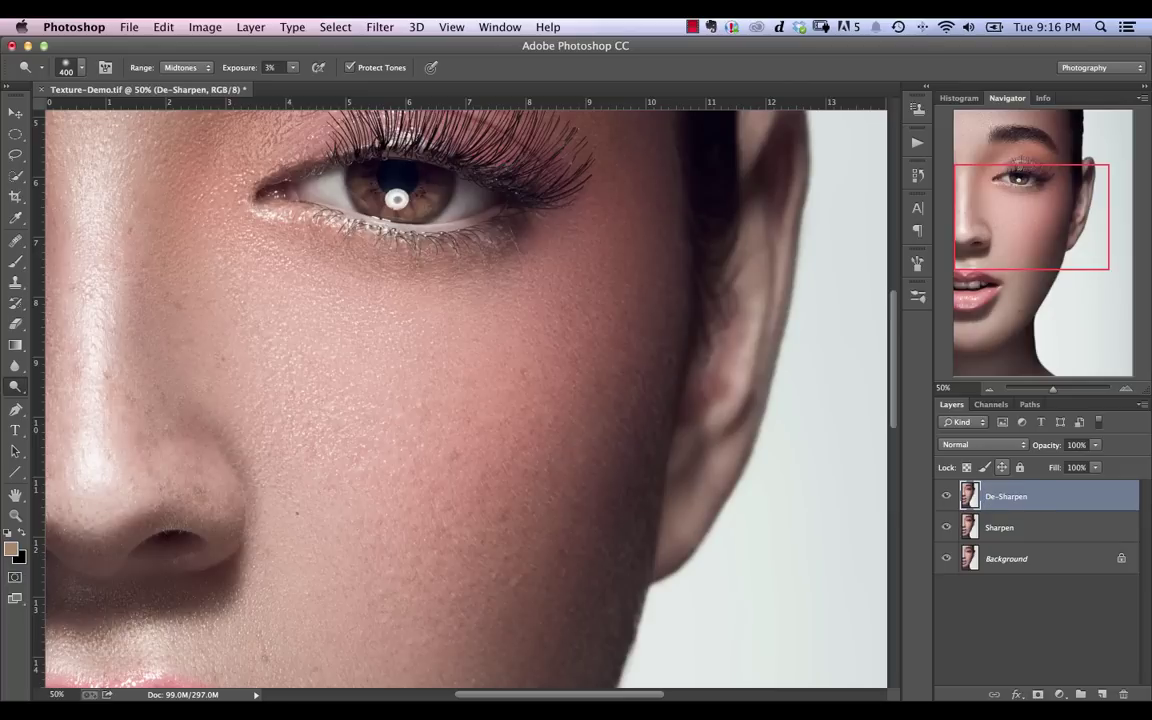
left_click(944, 497)
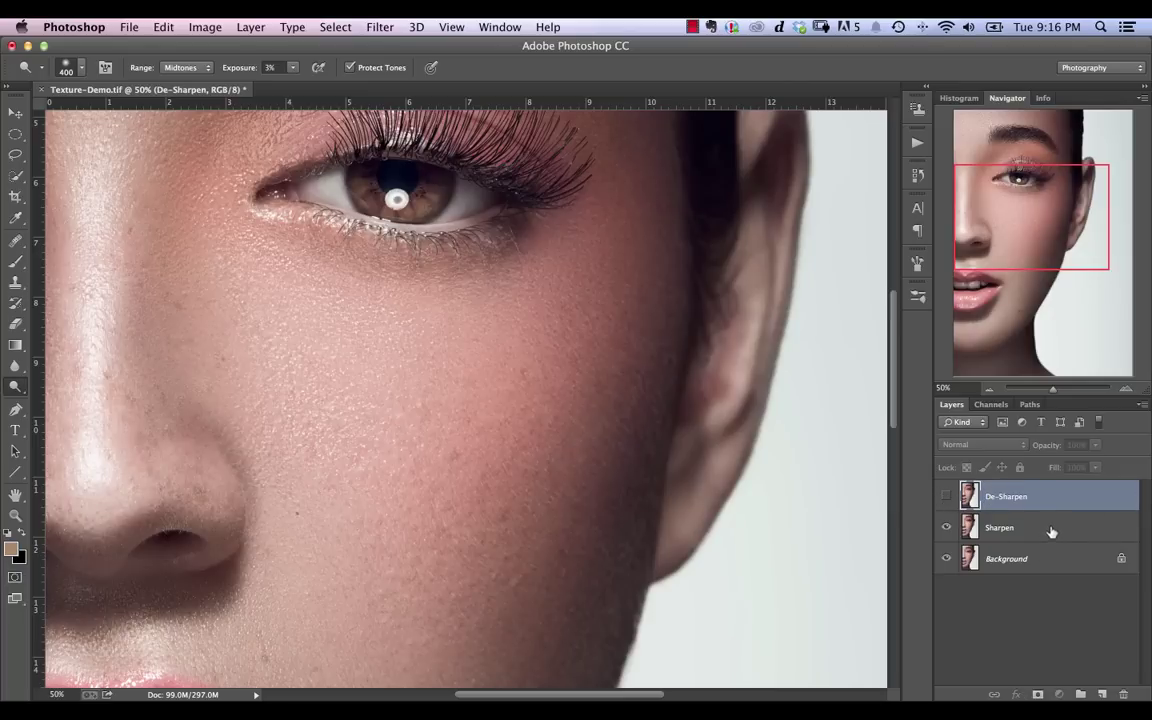
left_click(975, 528)
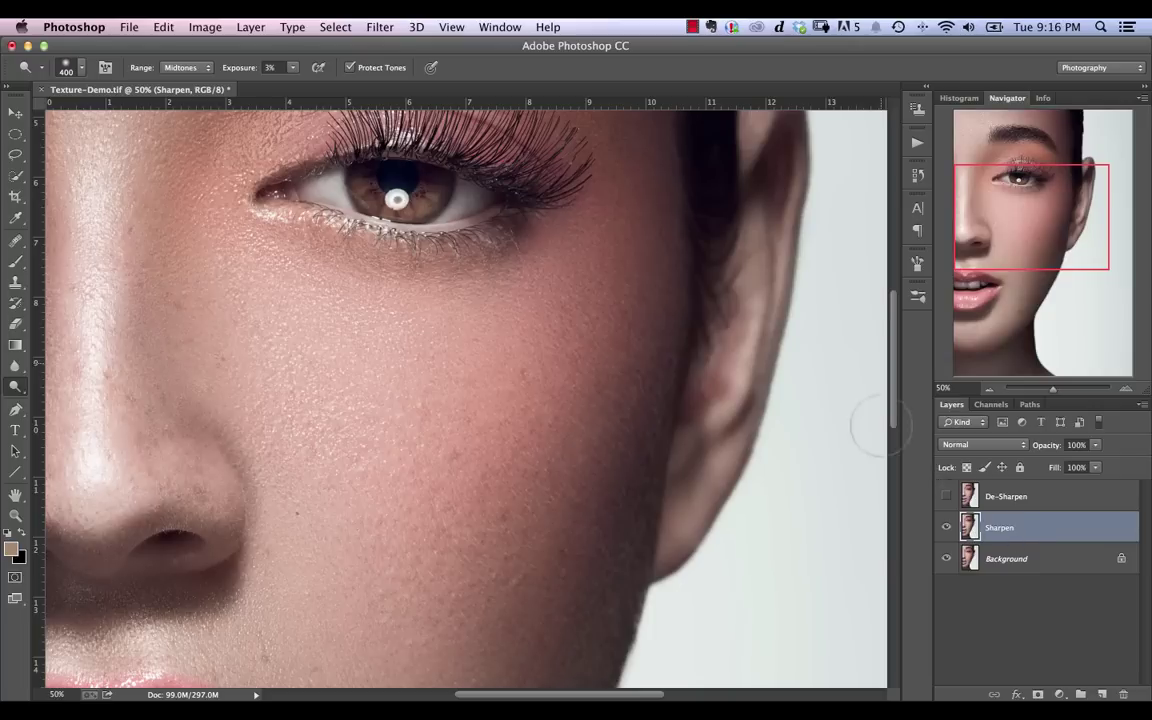
Open Unsharp Mask on the Sharpen layer, move the dialog off the face, and set Amount to 100%.
left_click(380, 27)
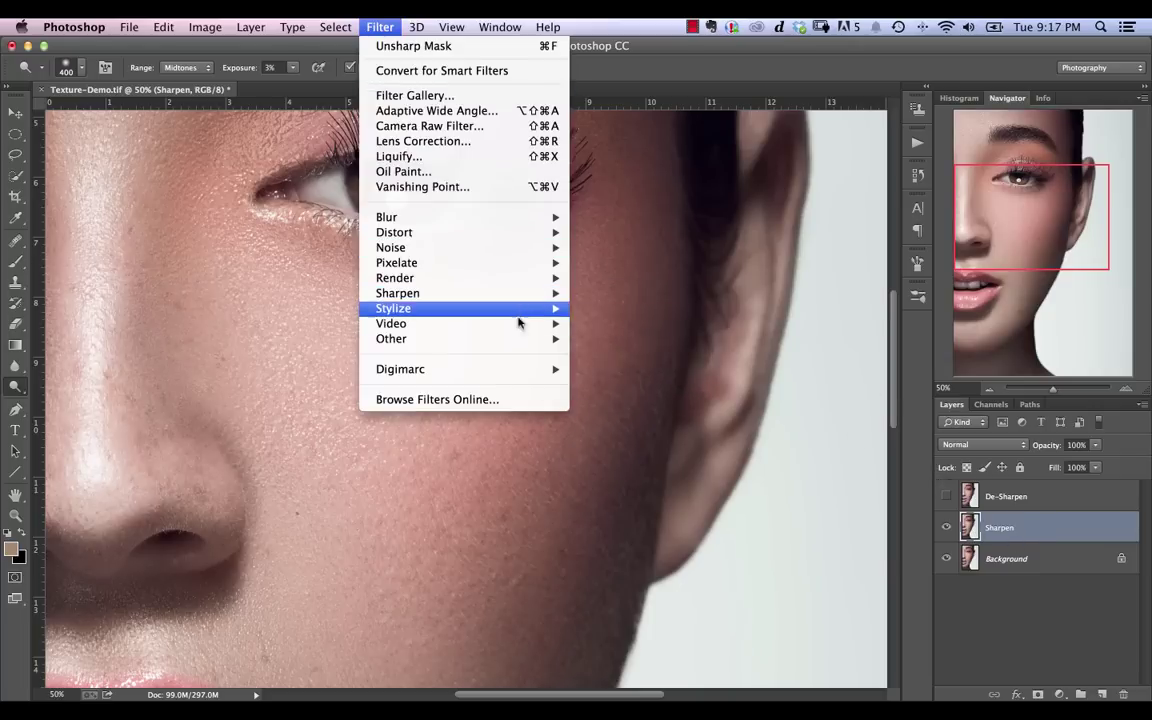
mouse_move(527, 293)
left_click(620, 369)
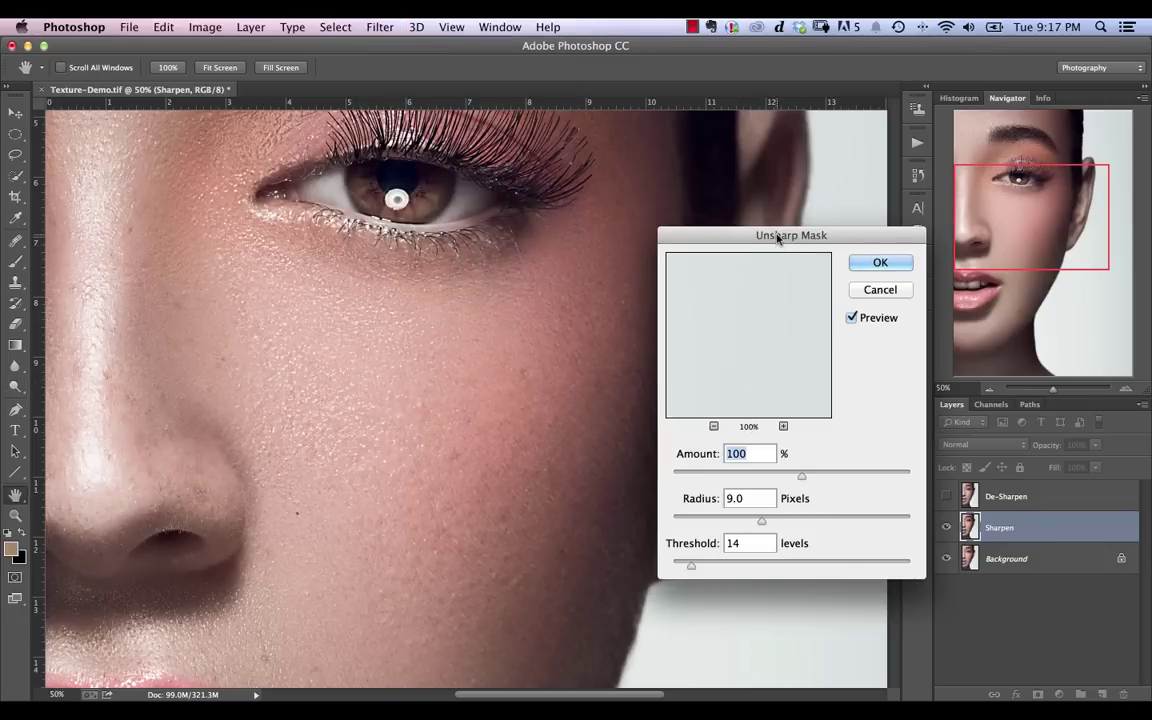
left_click_drag(776, 243, 711, 235)
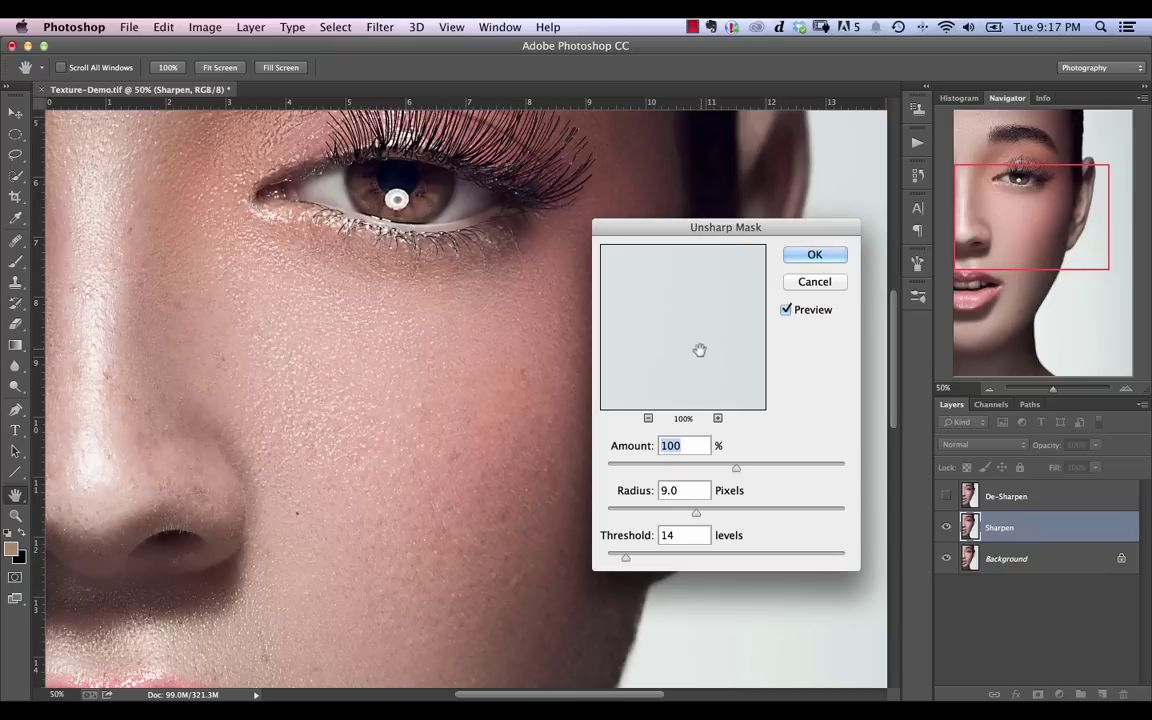
left_click_drag(738, 468, 810, 467)
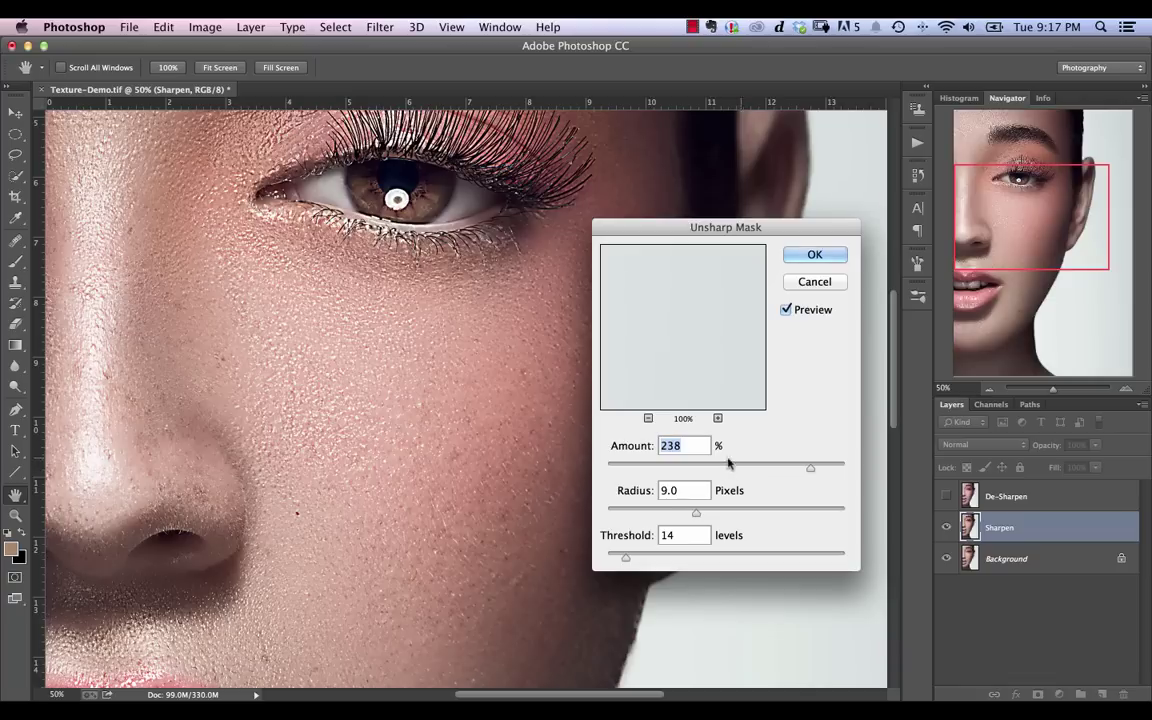
left_click_drag(807, 467, 768, 468)
type("100")
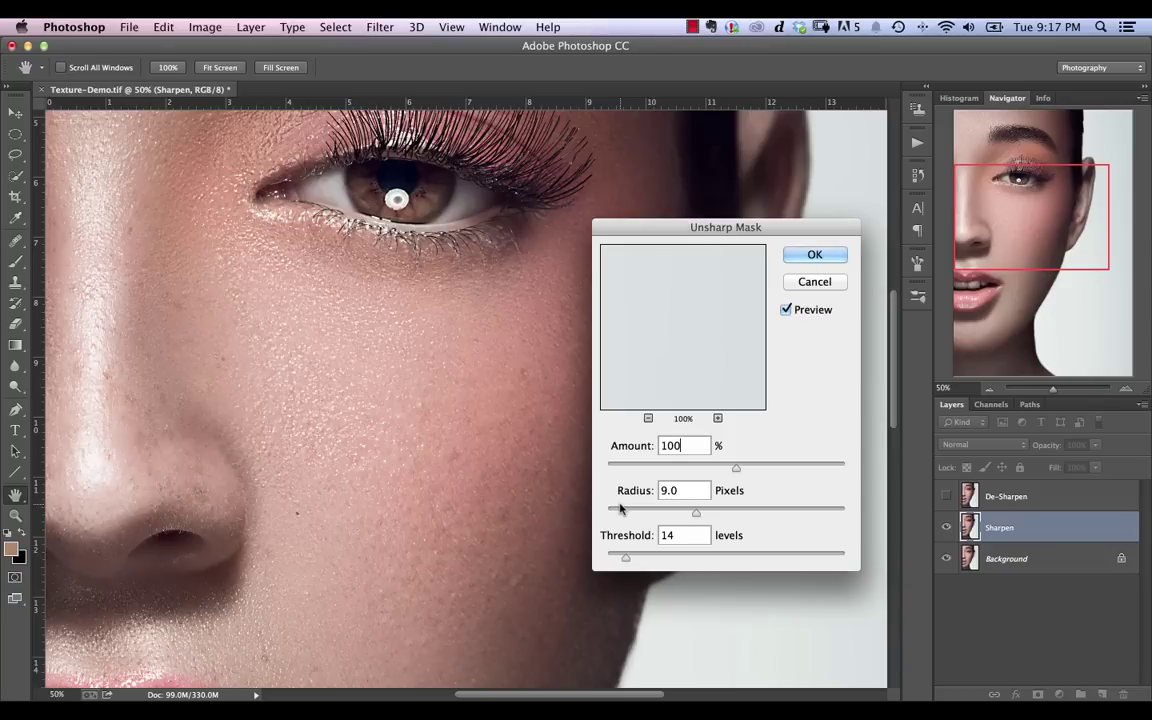
Bring the hair edge into the preview and lower the Unsharp Mask radius to about 4.6 pixels.
left_click(762, 511)
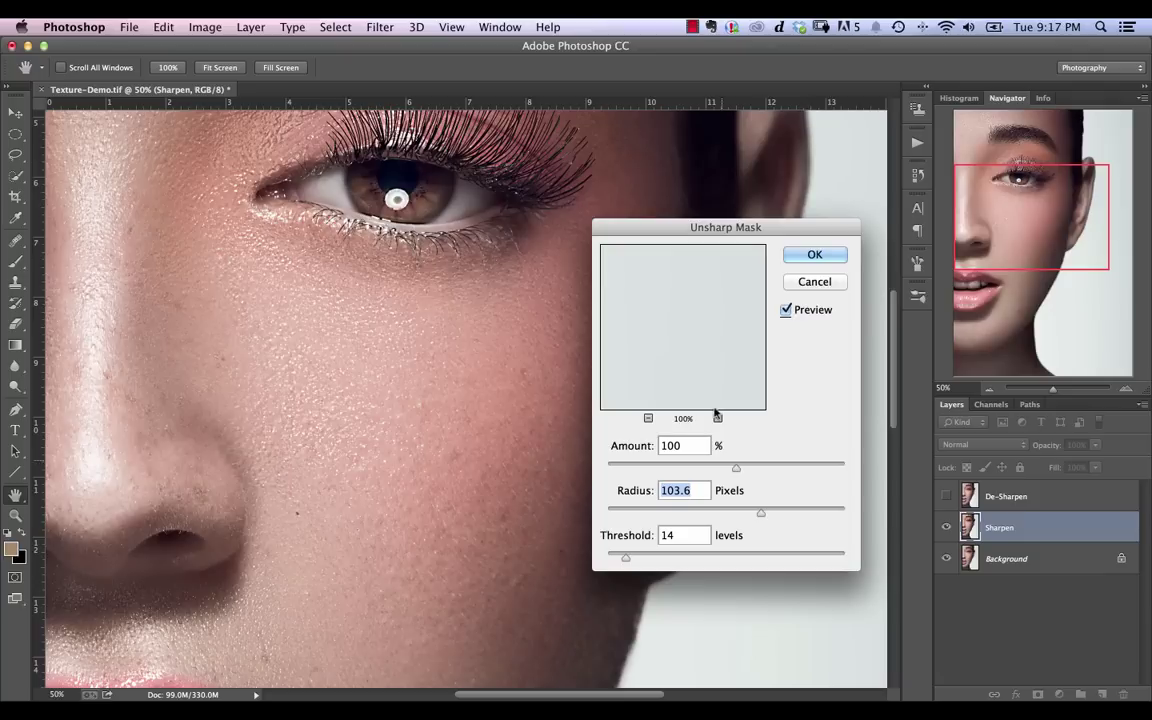
left_click(789, 258)
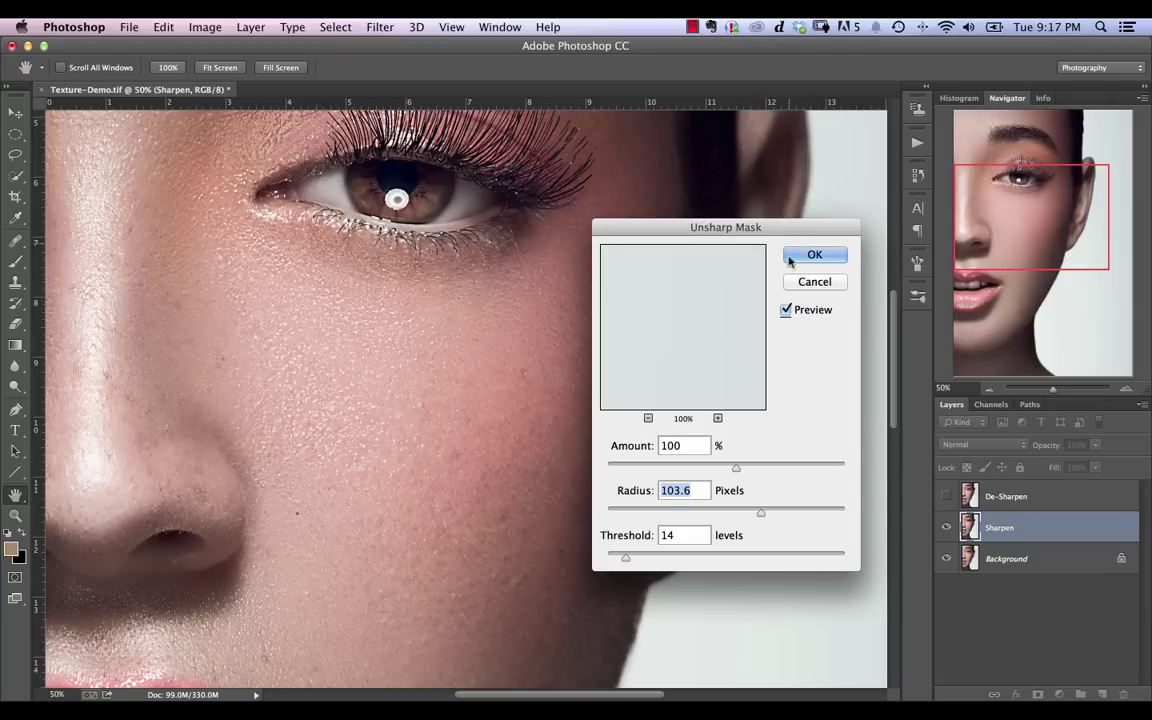
left_click(810, 160)
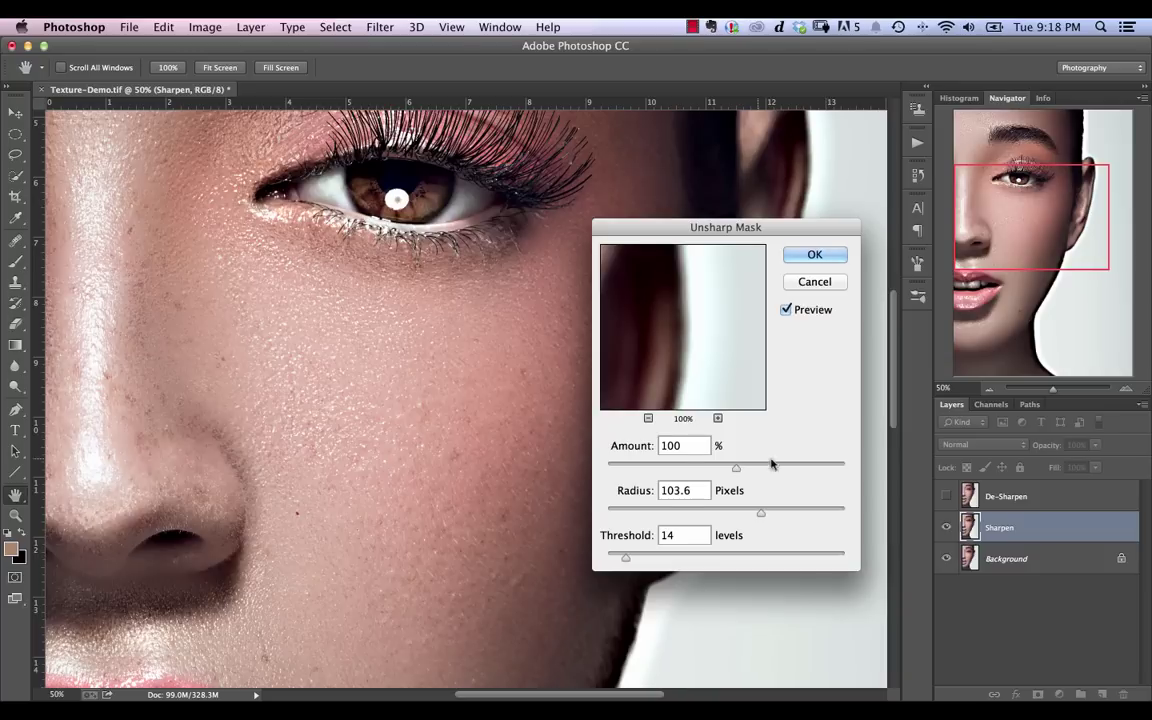
left_click_drag(663, 510, 667, 507)
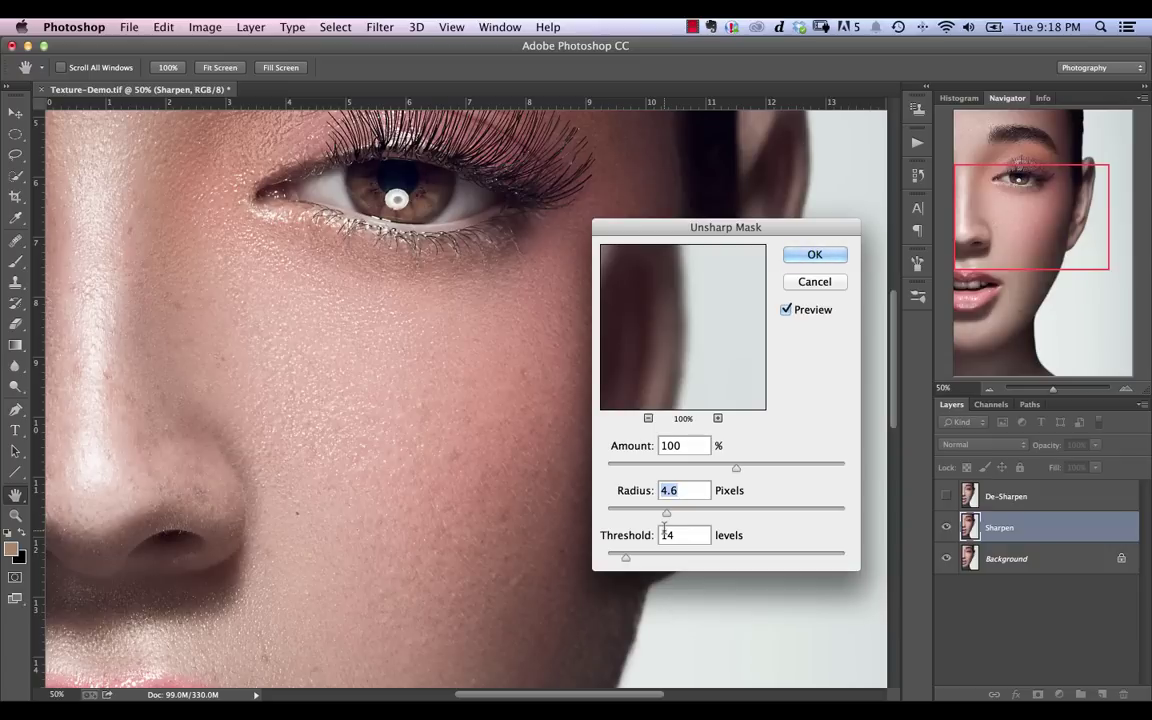
Raise the Unsharp Mask threshold from 0 to about 20 levels and turn Preview on.
left_click_drag(625, 558, 605, 562)
left_click_drag(607, 558, 614, 561)
left_click_drag(616, 563, 633, 560)
left_click(786, 310)
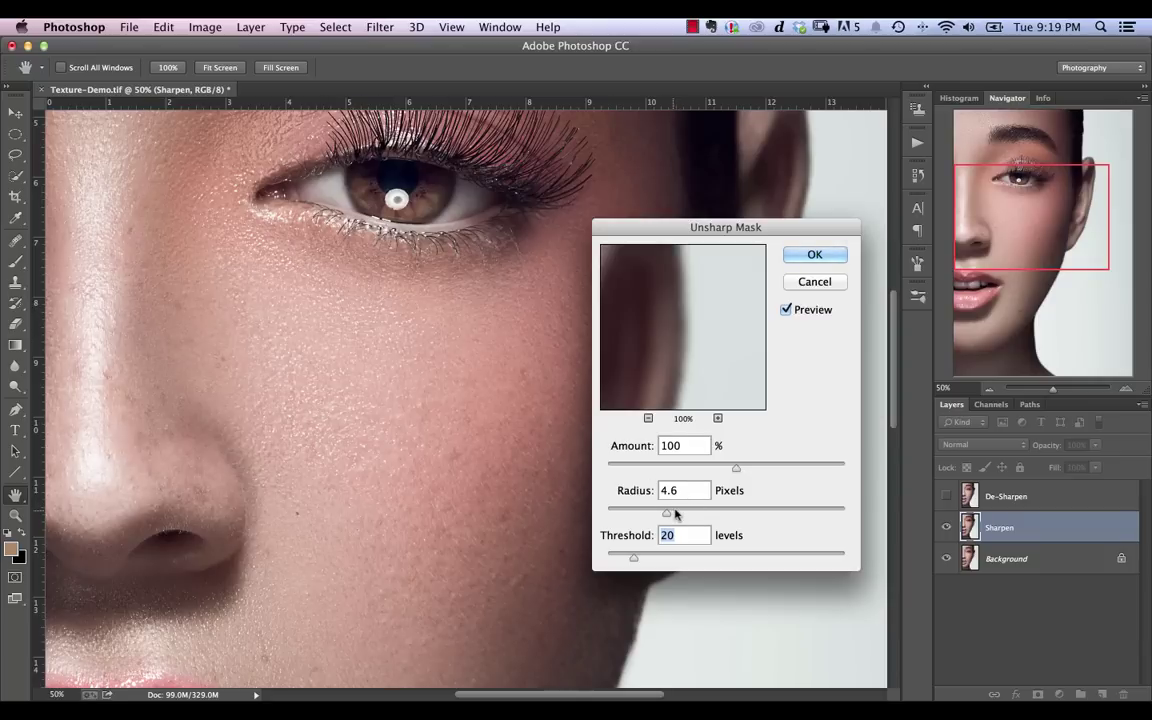
Try several Unsharp Mask radius values and settle the radius at 9.5 pixels.
mouse_move(668, 515)
left_mouse_down()
mouse_move(648, 518)
mouse_move(676, 512)
left_mouse_up()
key("BackSpace")
type("4.7")
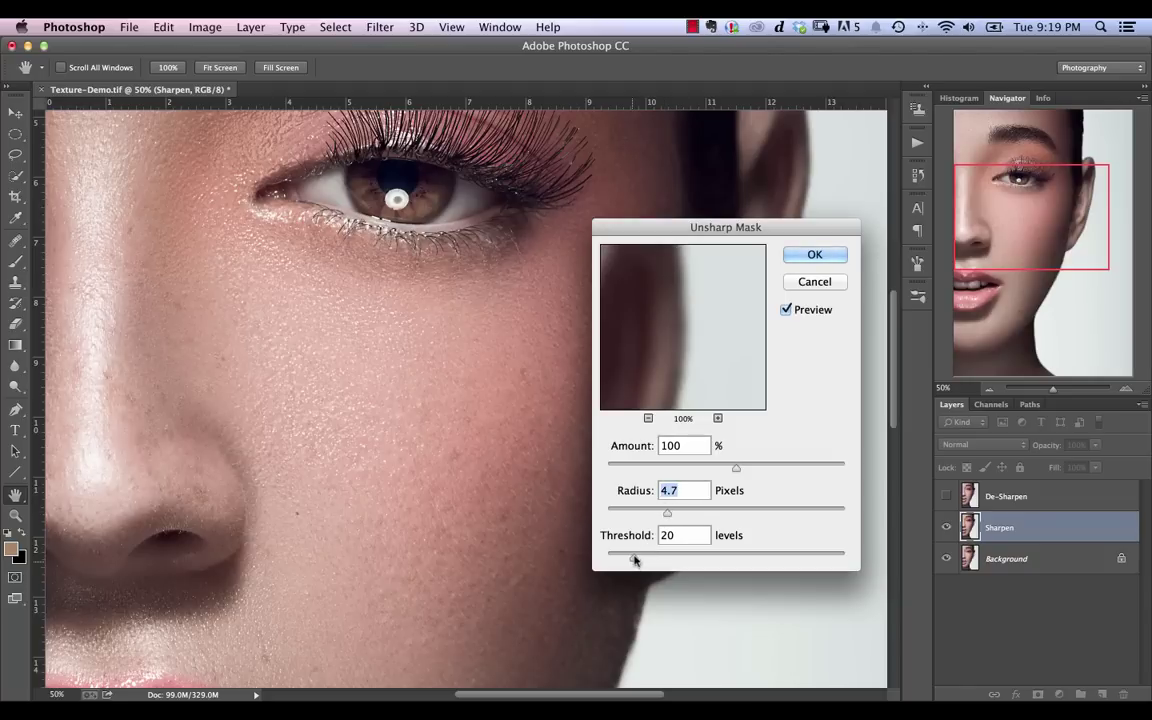
left_click_drag(631, 559, 616, 560)
left_click_drag(675, 513, 696, 515)
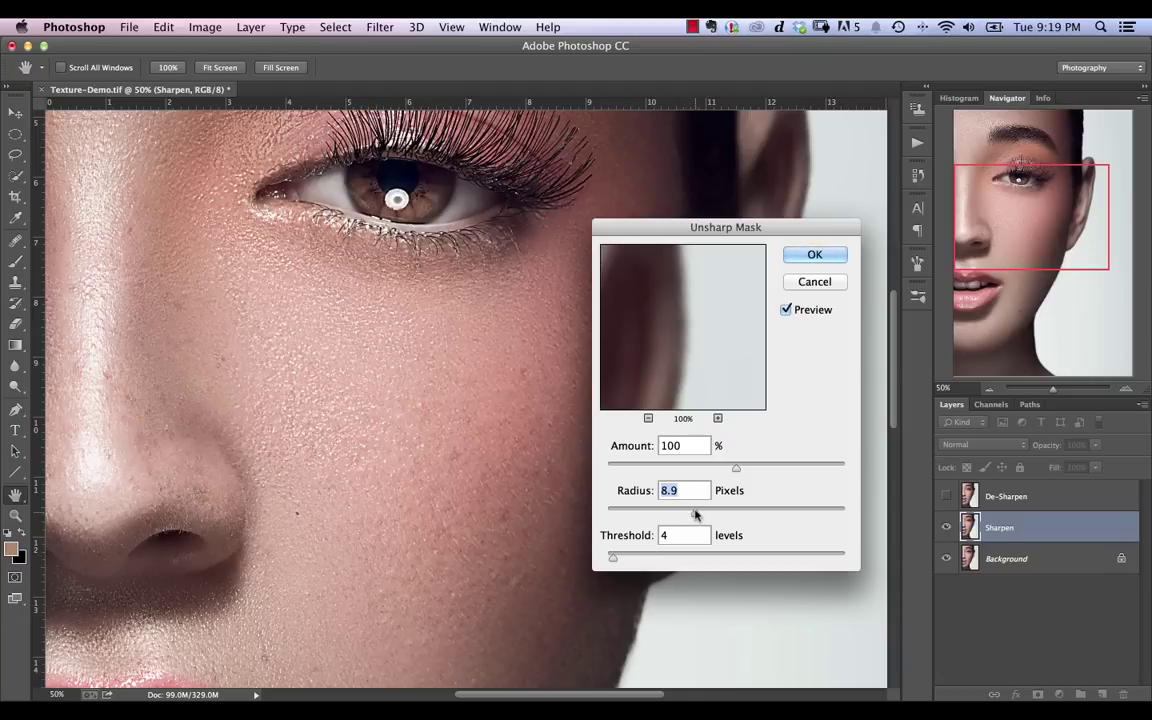
left_click_drag(695, 515, 700, 516)
left_click_drag(698, 516, 709, 516)
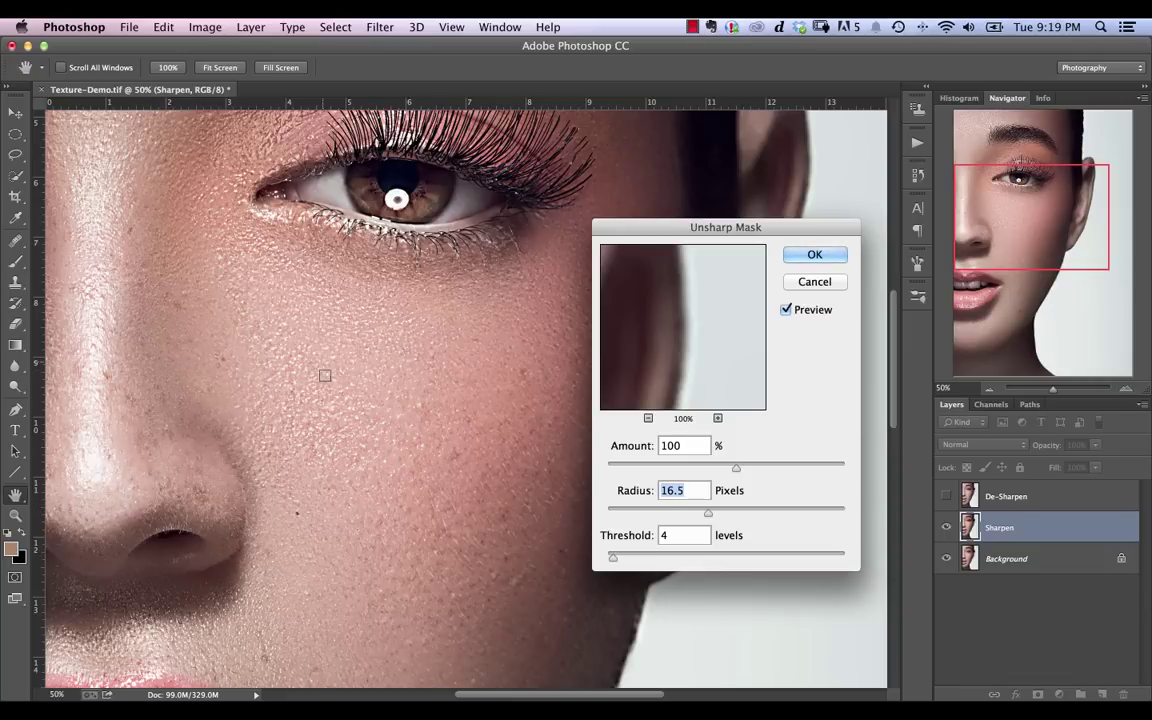
left_click_drag(709, 512, 700, 516)
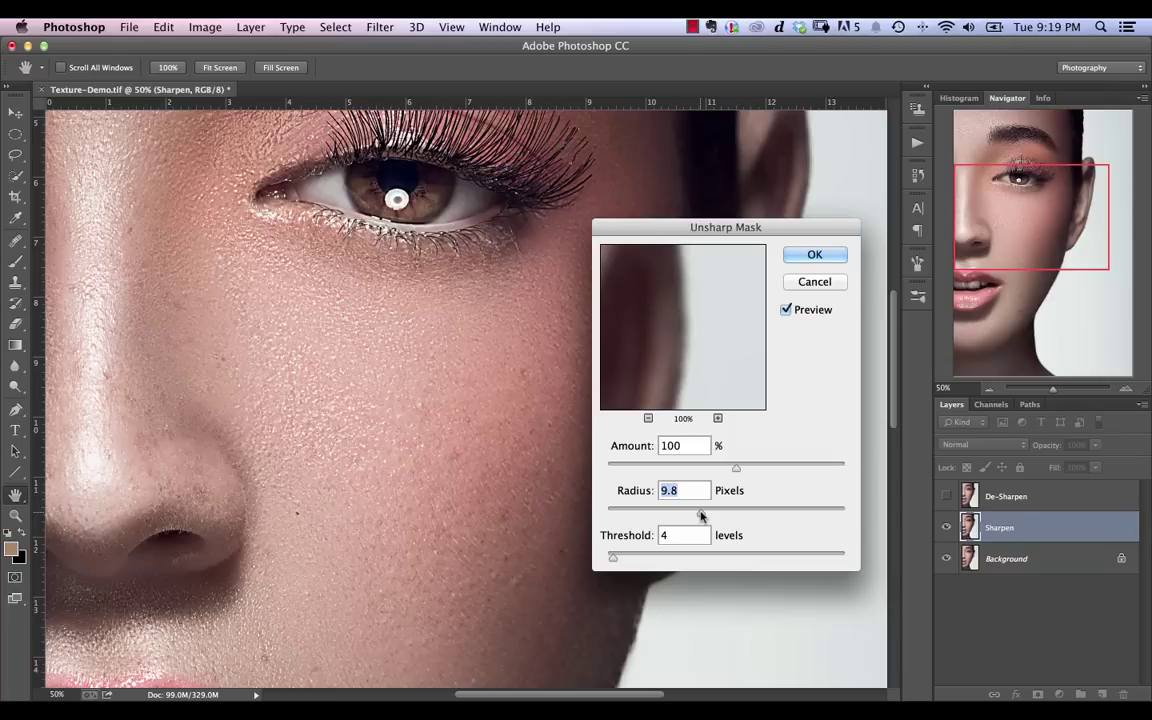
left_click_drag(702, 515, 700, 515)
Adjust the Unsharp Mask threshold, settling at 9 levels.
left_click_drag(613, 558, 616, 560)
left_click_drag(616, 563, 620, 560)
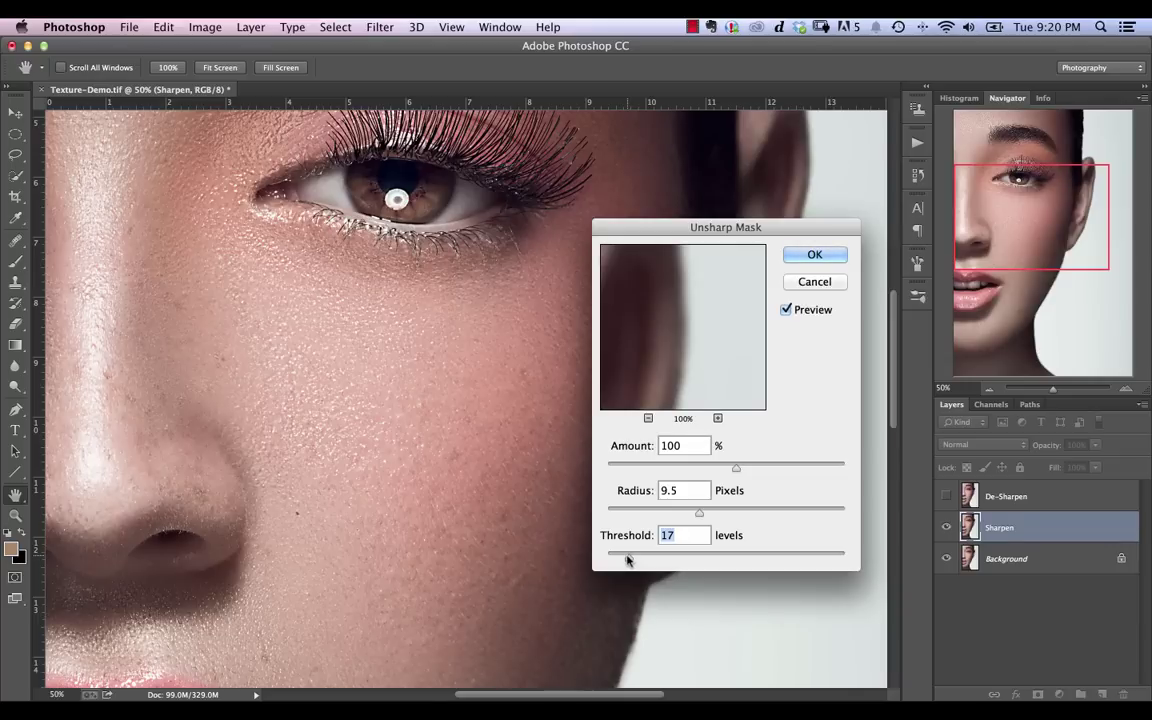
left_click_drag(628, 560, 627, 561)
left_click_drag(621, 565, 617, 561)
Apply the Unsharp Mask to Sharpen and compare the result by toggling the layer's visibility.
left_click(808, 255)
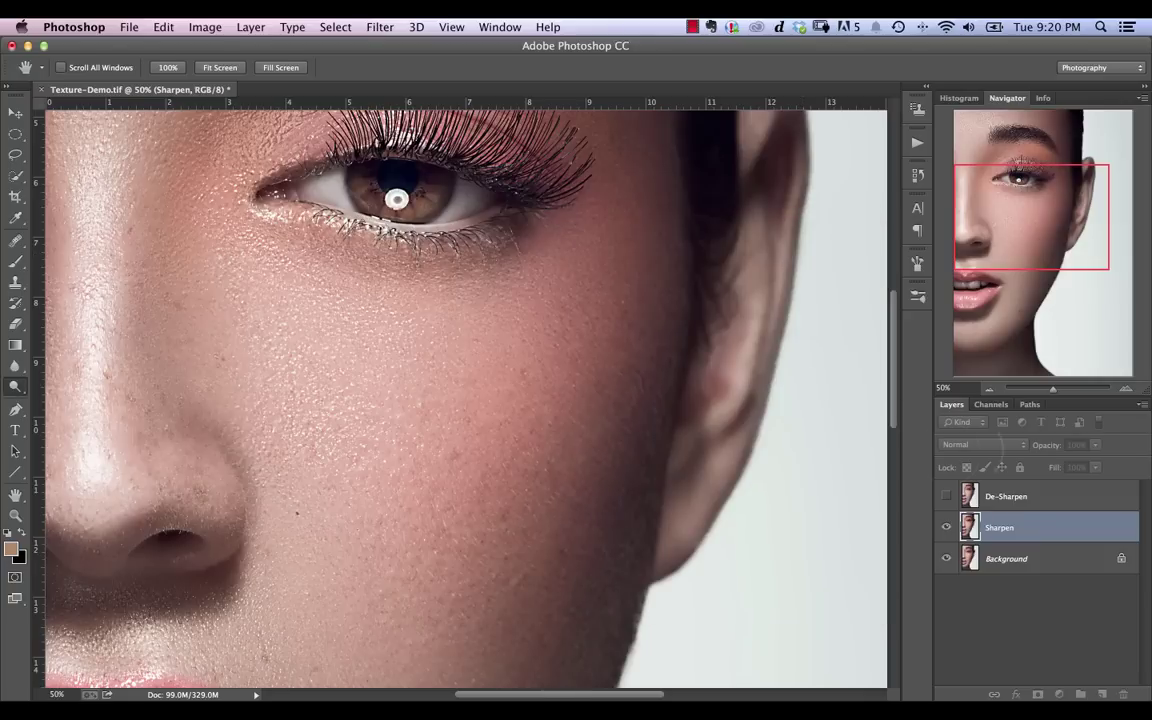
left_click(946, 527)
left_click(946, 527)
left_click(946, 527)
left_click(946, 527)
left_click(946, 527)
left_click(946, 527)
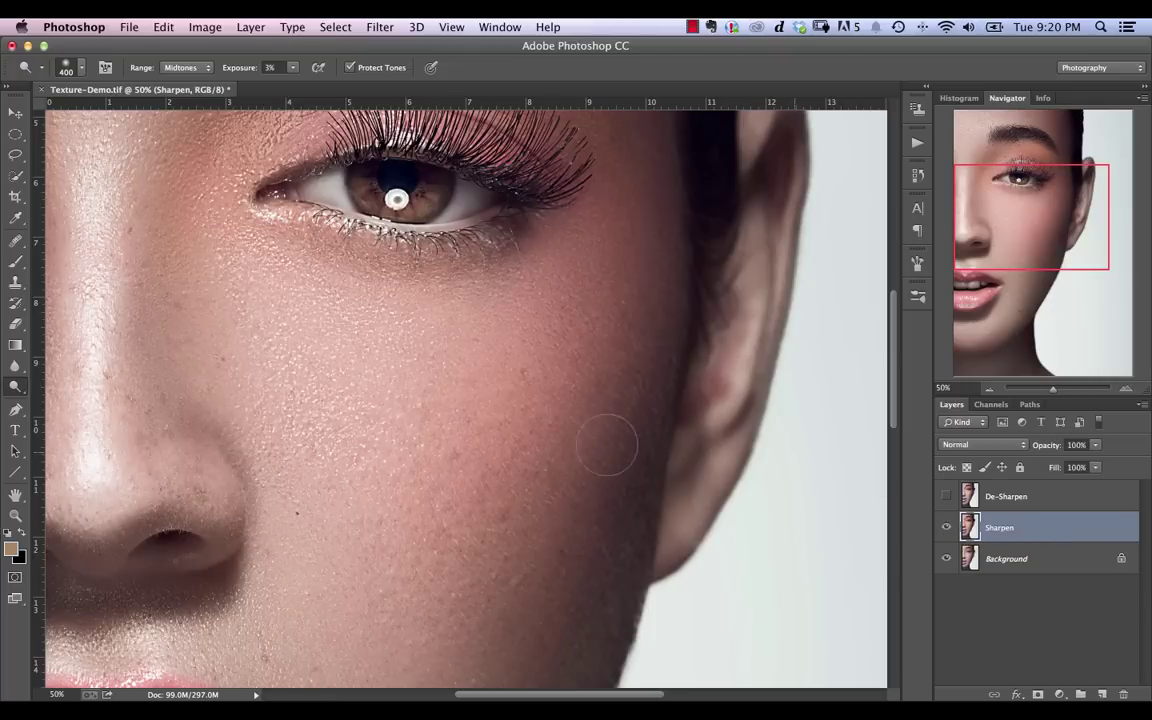
Show and select De-Sharpen, then use Apply Image to subtract Sharpen (scale 2, offset 128).
left_click(946, 496)
left_click(968, 496)
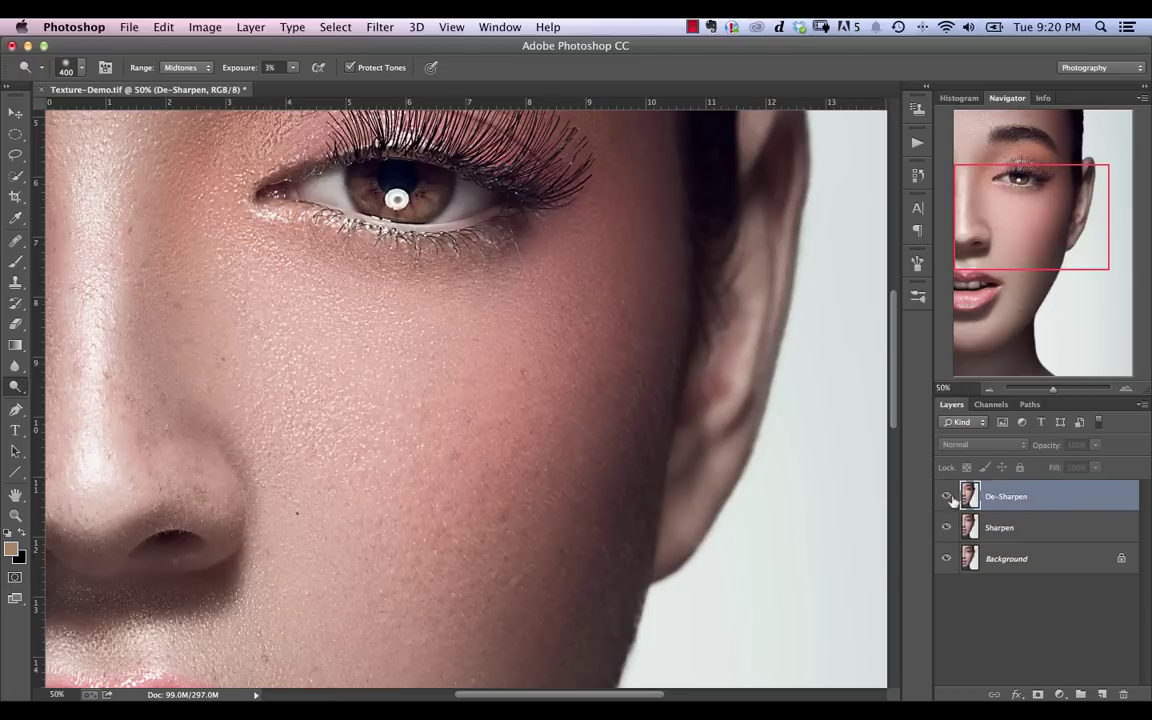
left_click(205, 27)
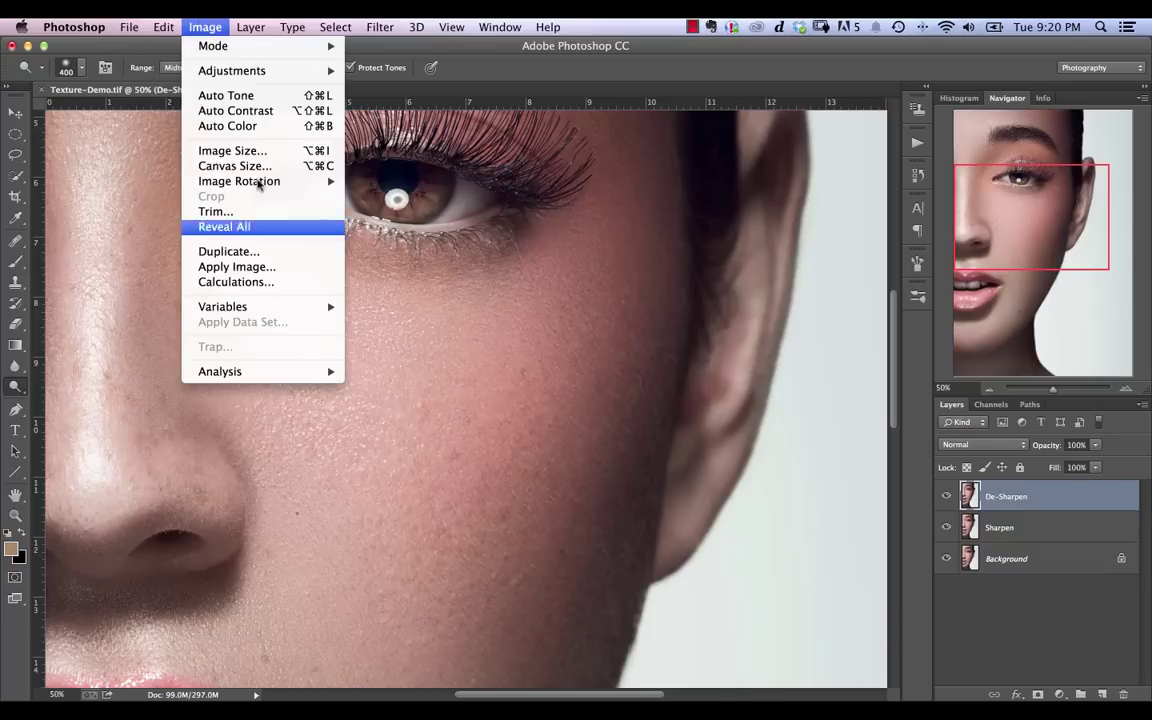
left_click(295, 268)
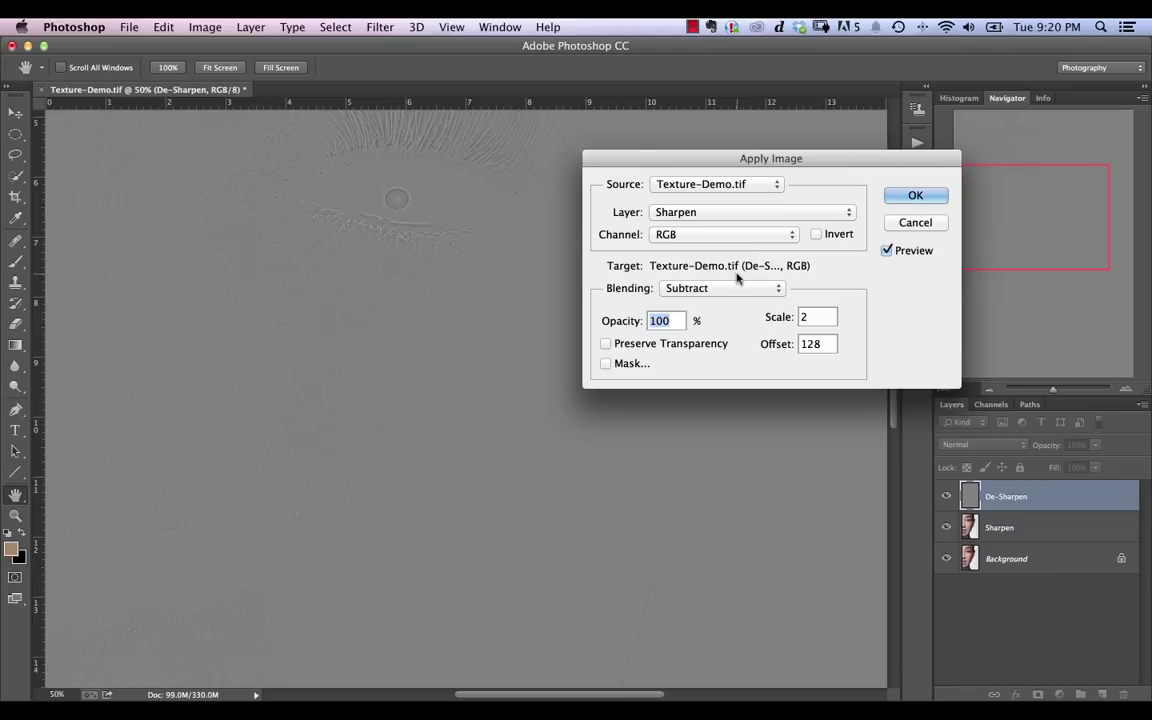
left_click(723, 212)
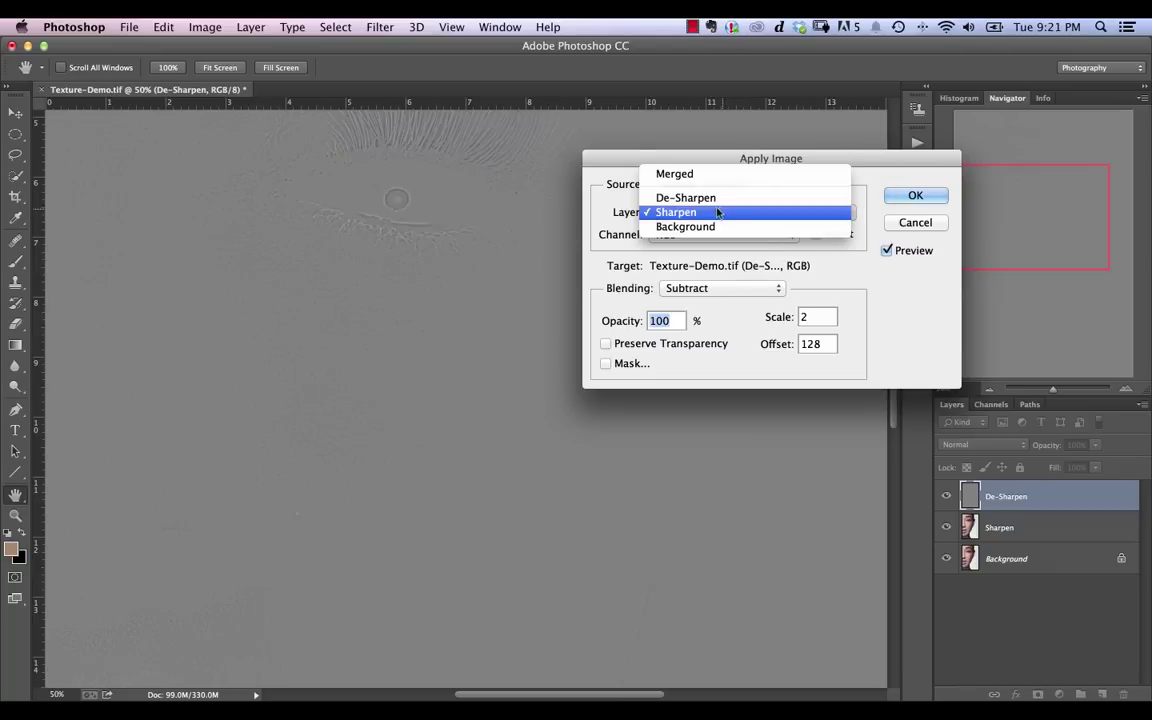
left_click(690, 214)
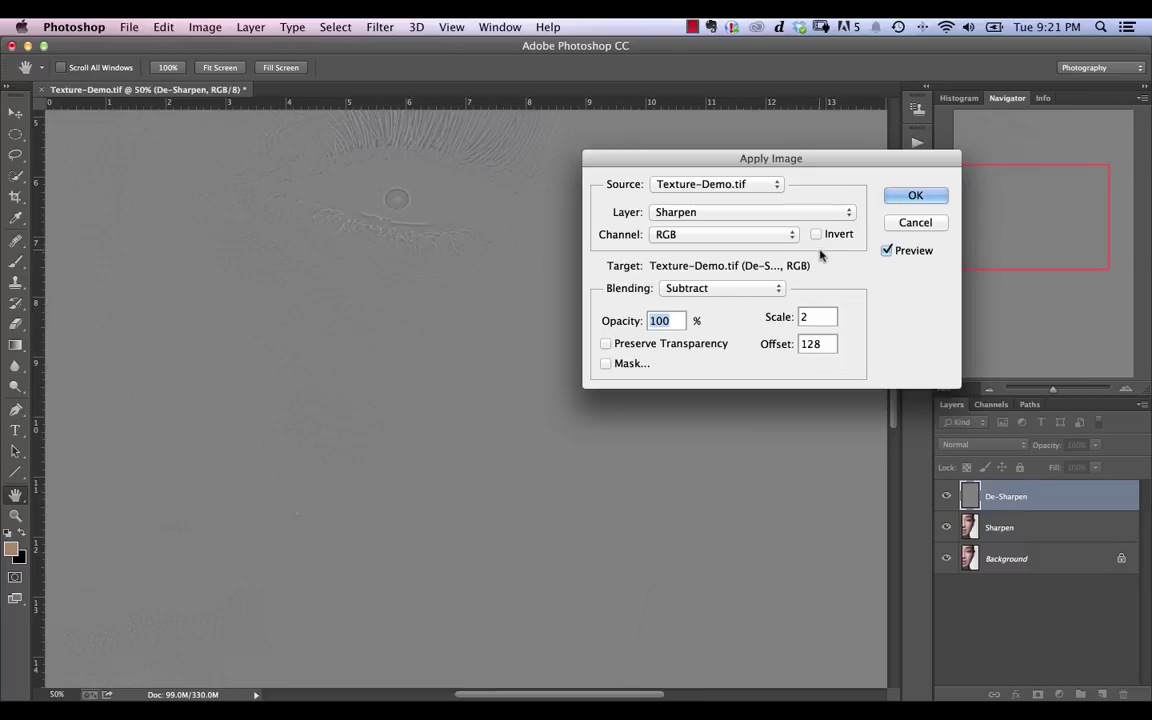
left_click(916, 195)
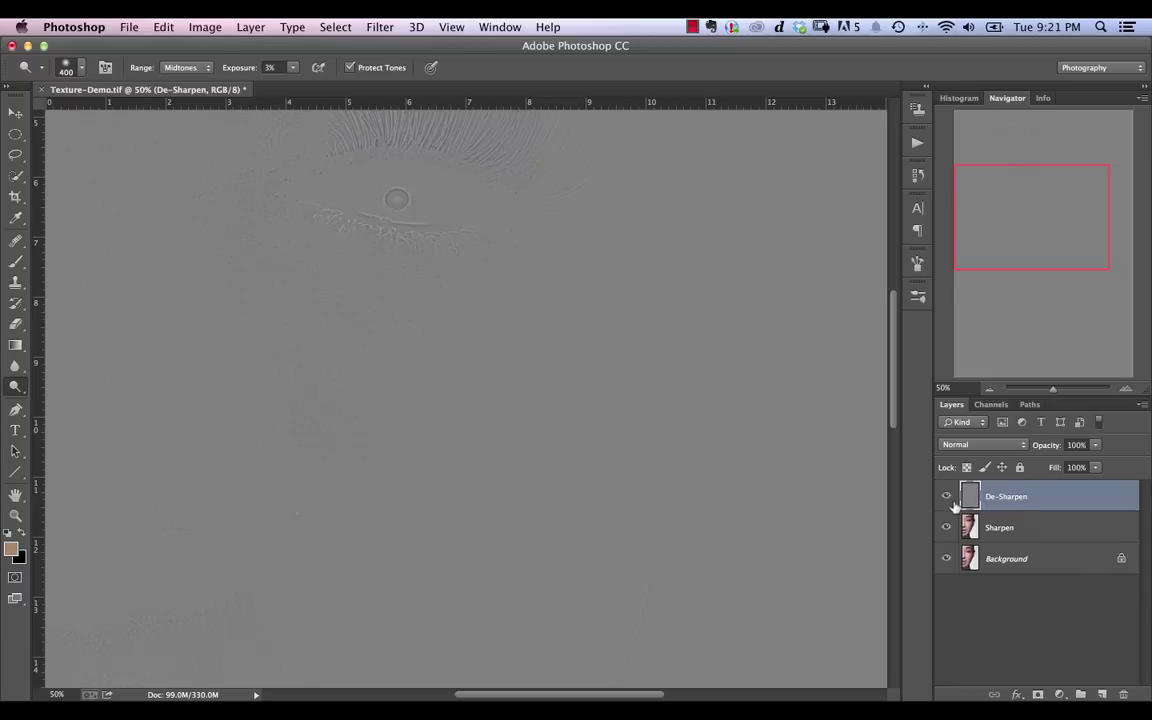
Set De-Sharpen to Linear Light, hide Sharpen, and compare the skin with De-Sharpen on and off.
left_click(987, 446)
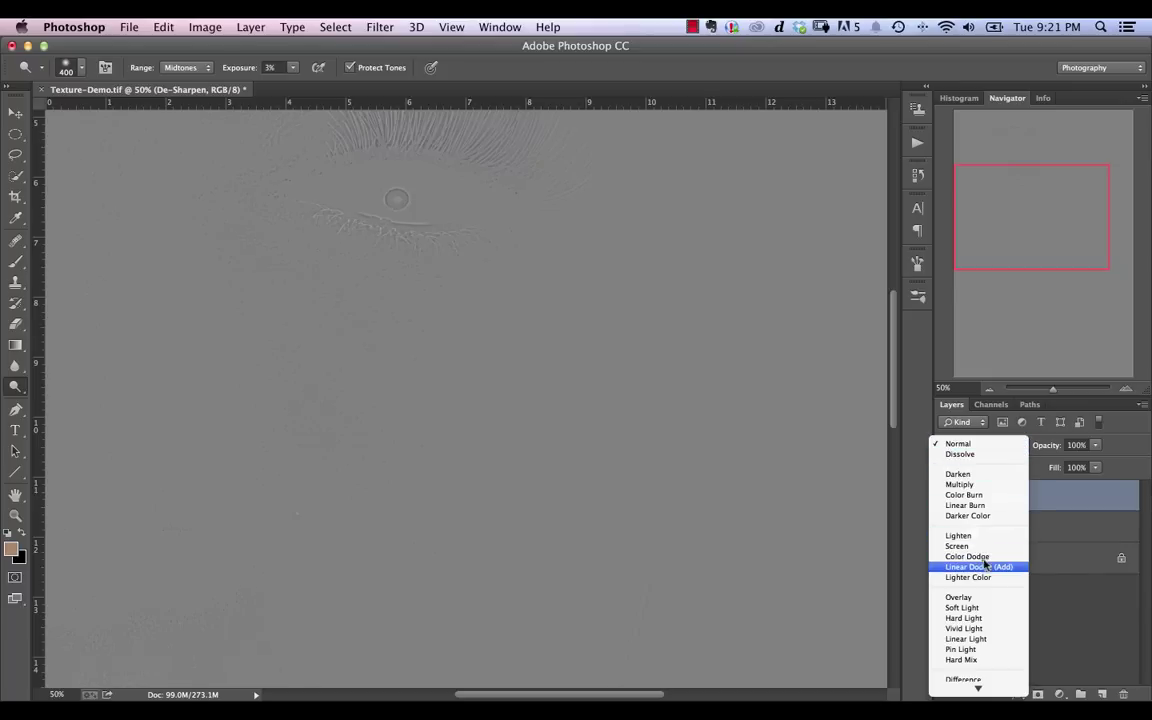
left_click(979, 638)
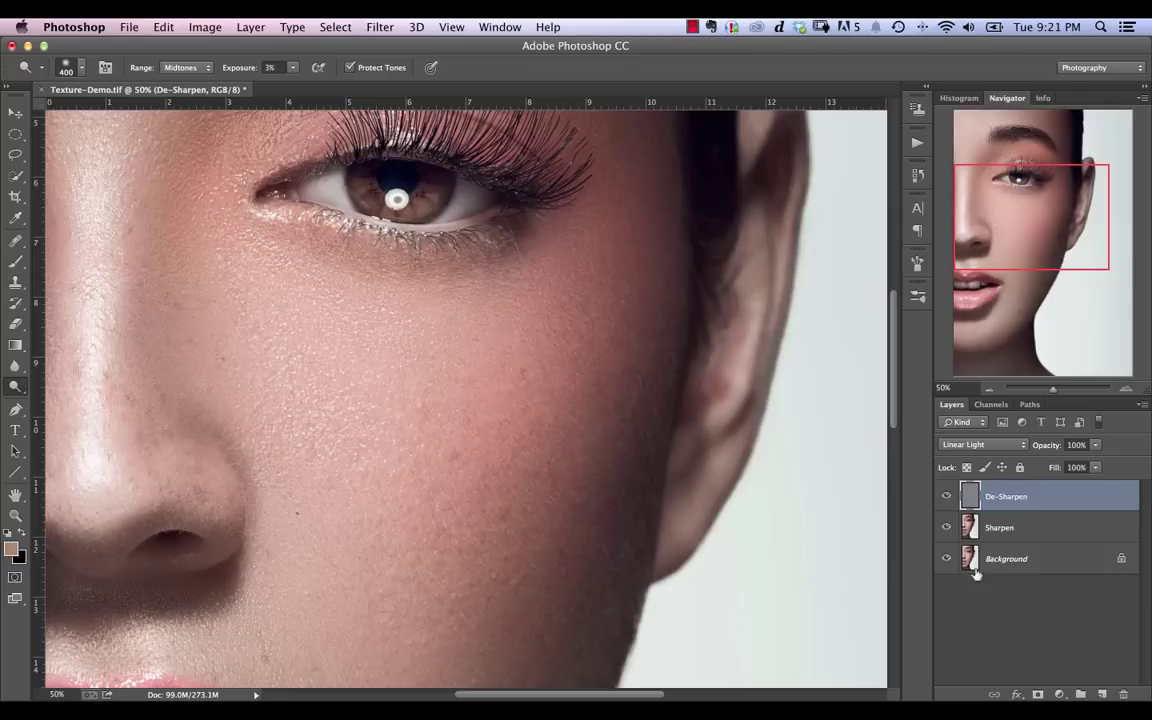
left_click(947, 527)
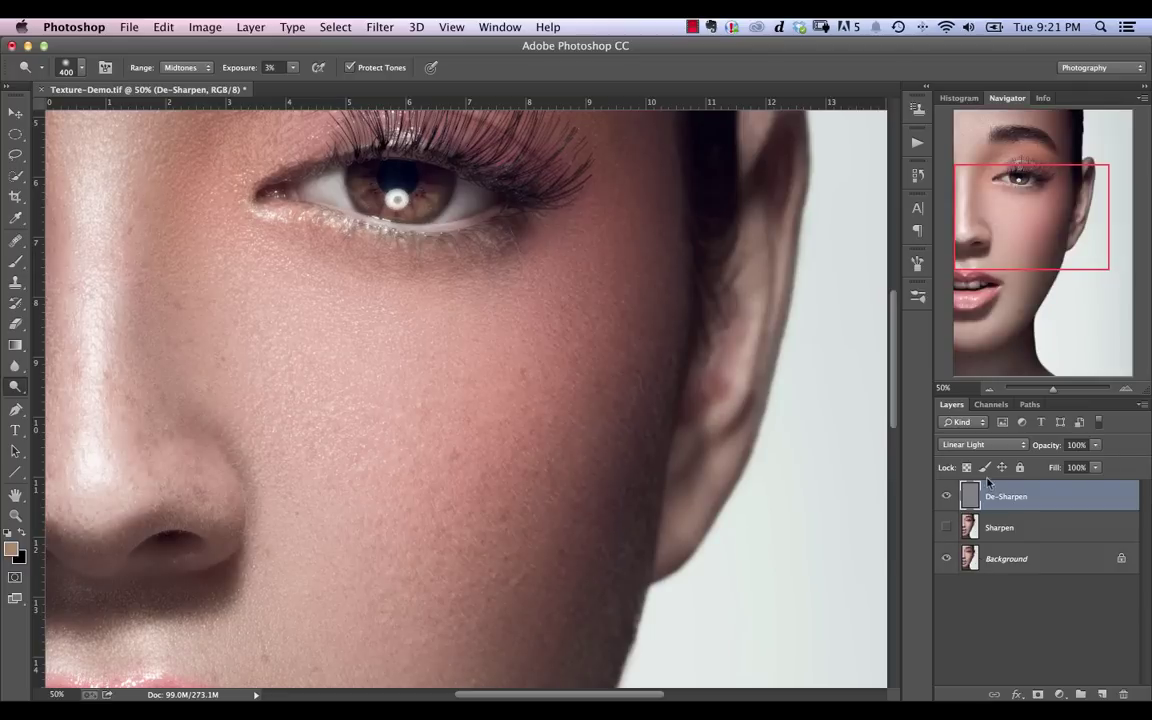
left_click(945, 497)
left_click(945, 497)
left_click(945, 497)
left_click(944, 497)
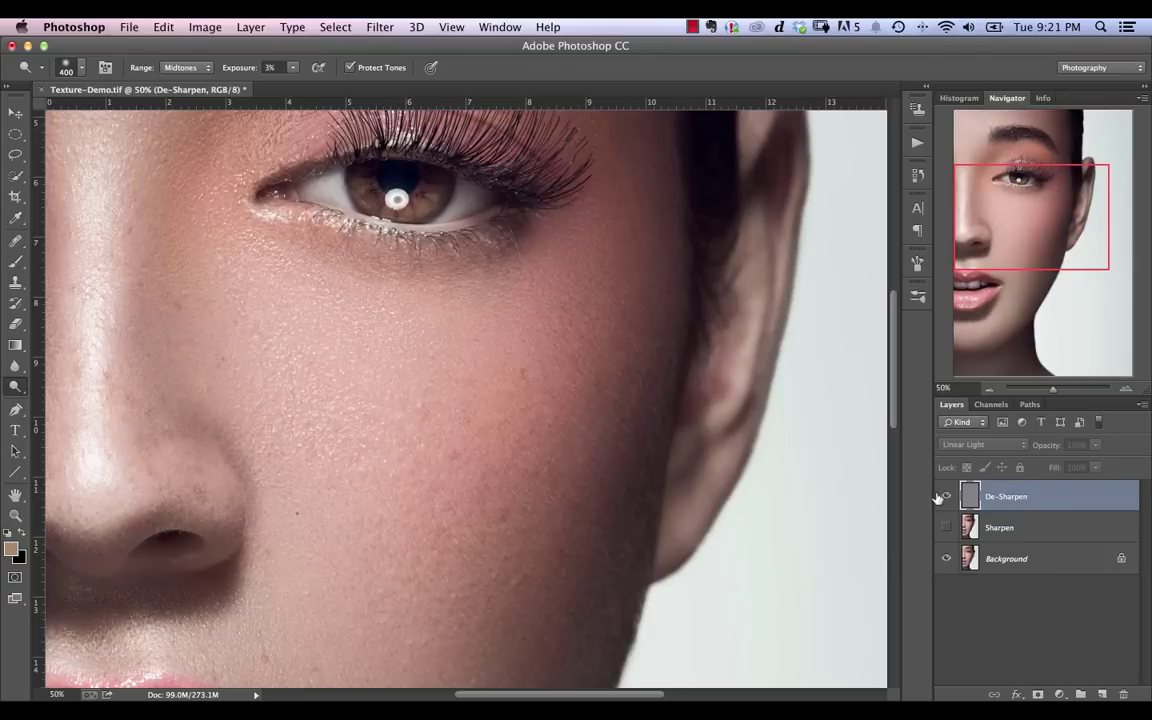
left_click(941, 496)
left_click(941, 496)
left_click(941, 496)
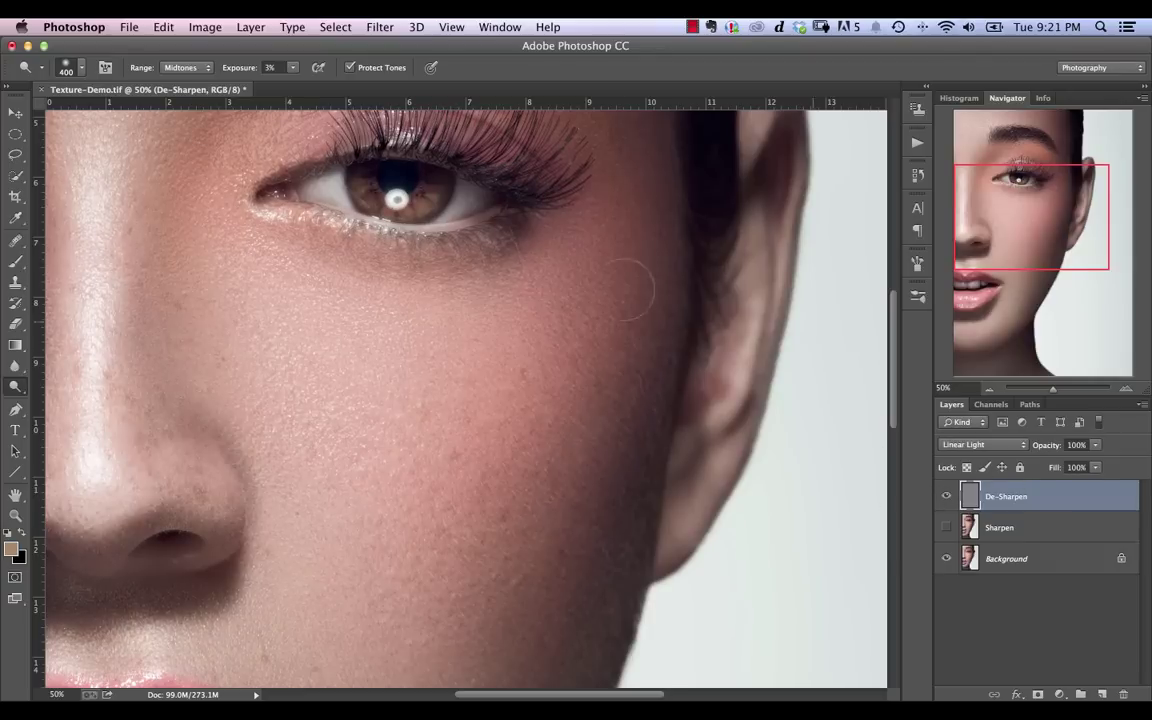
Add a black hide-all mask to De-Sharpen, paint the cheek white, and compare with the layer on and off.
left_click(1038, 694, "alt")
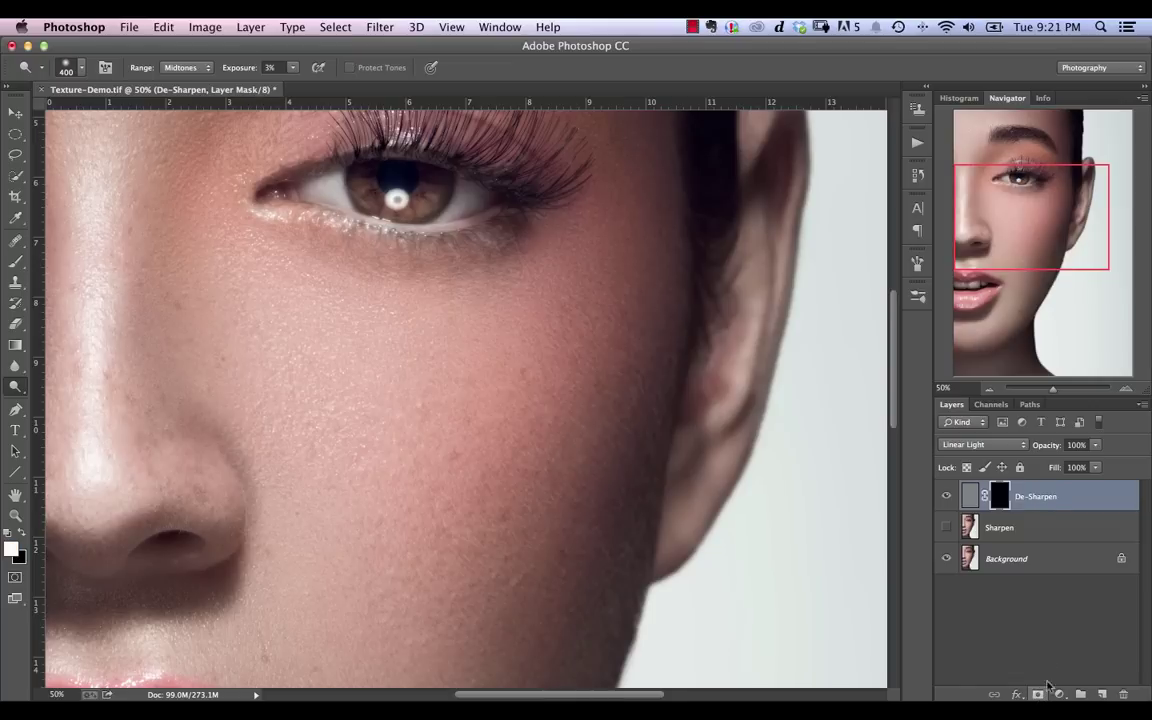
left_click(15, 261)
mouse_move(389, 330)
left_mouse_down()
mouse_move(442, 334)
mouse_move(334, 342)
mouse_move(390, 397)
mouse_move(339, 406)
mouse_move(270, 334)
mouse_move(240, 258)
mouse_move(415, 320)
mouse_move(432, 404)
mouse_move(355, 411)
mouse_move(303, 455)
mouse_move(258, 373)
mouse_move(230, 262)
mouse_move(296, 296)
mouse_move(410, 399)
mouse_move(342, 419)
mouse_move(298, 378)
mouse_move(364, 372)
mouse_move(342, 411)
mouse_move(424, 391)
mouse_move(378, 417)
mouse_move(268, 333)
mouse_move(640, 390)
left_mouse_up()
left_click(949, 497)
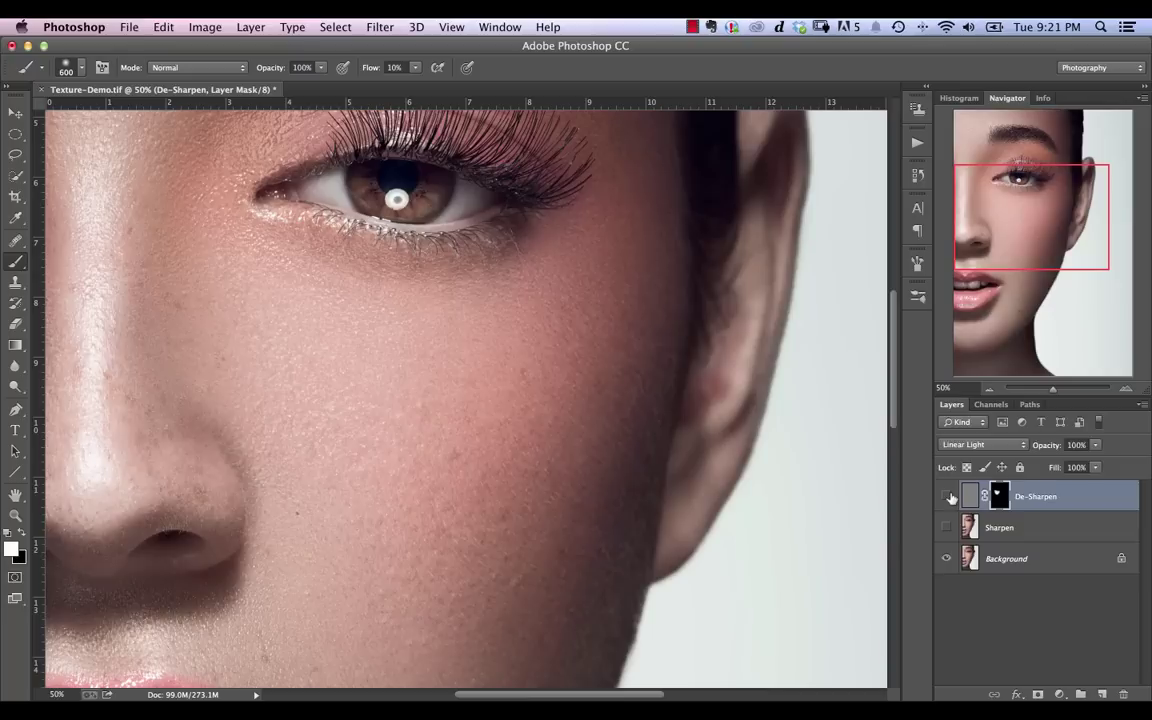
left_click(949, 497)
left_click(949, 497)
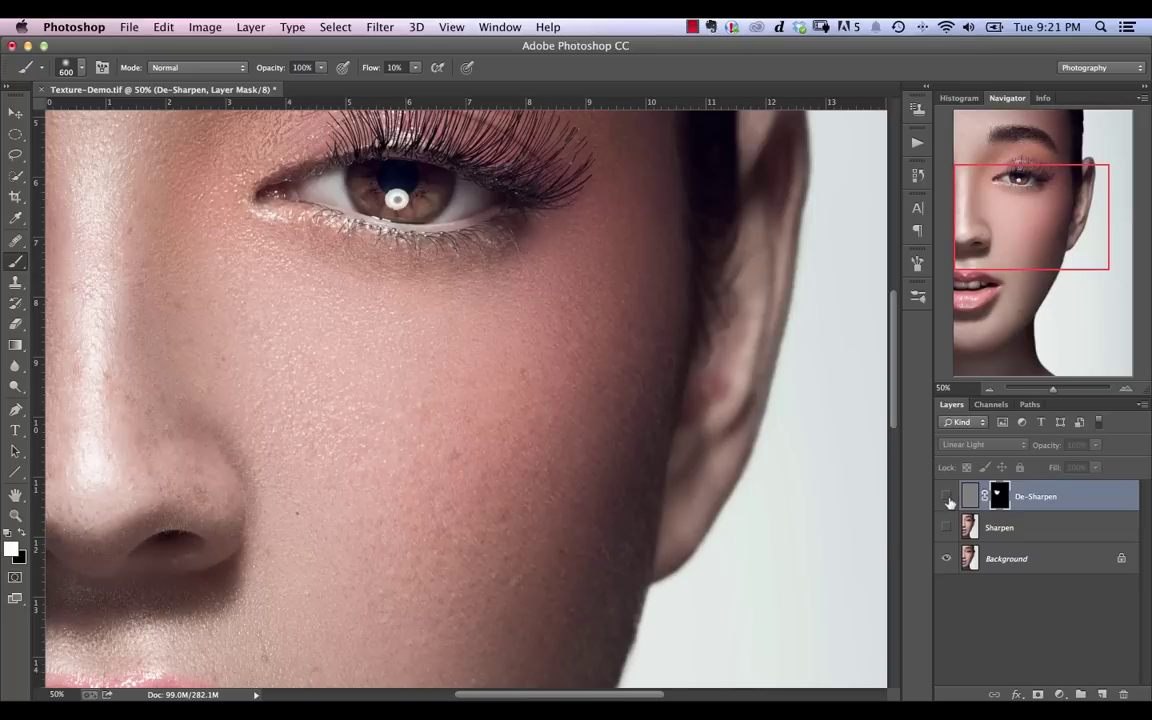
left_click(948, 497)
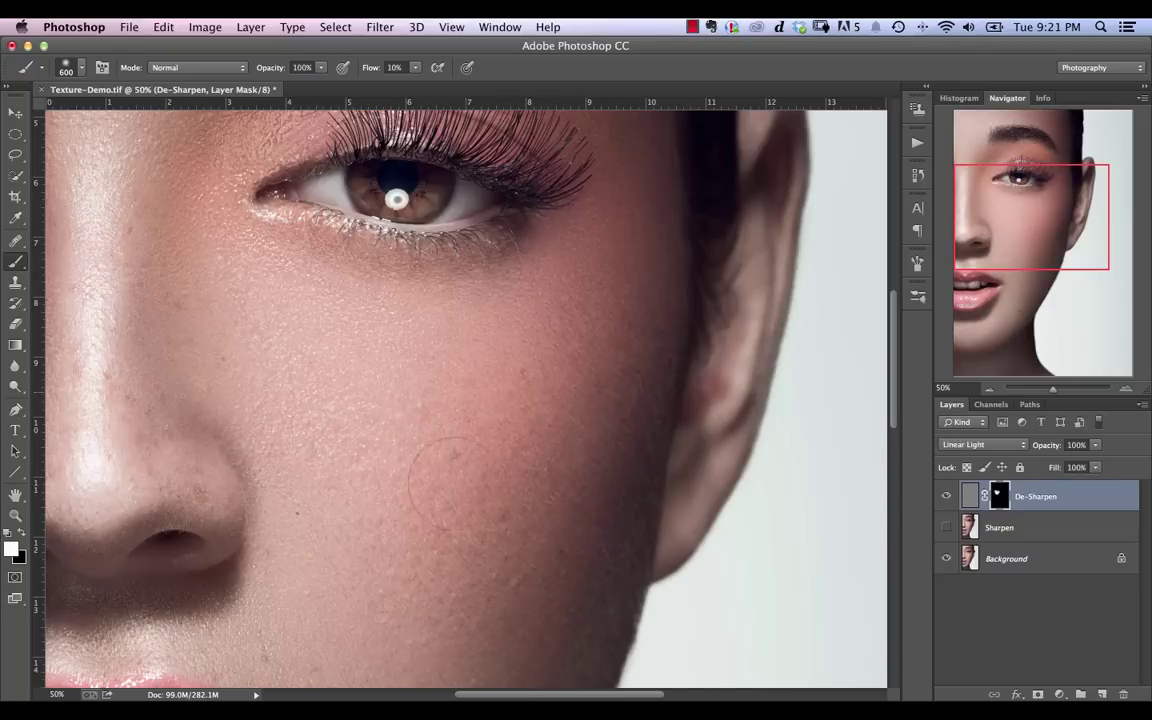
Compare the cheek with the De-Sharpen mask off and on, shrink the brush to 175, leave the mask enabled.
key("space")
mouse_move(463, 453)
left_mouse_down()
mouse_move(581, 386)
mouse_move(626, 394)
left_mouse_up()
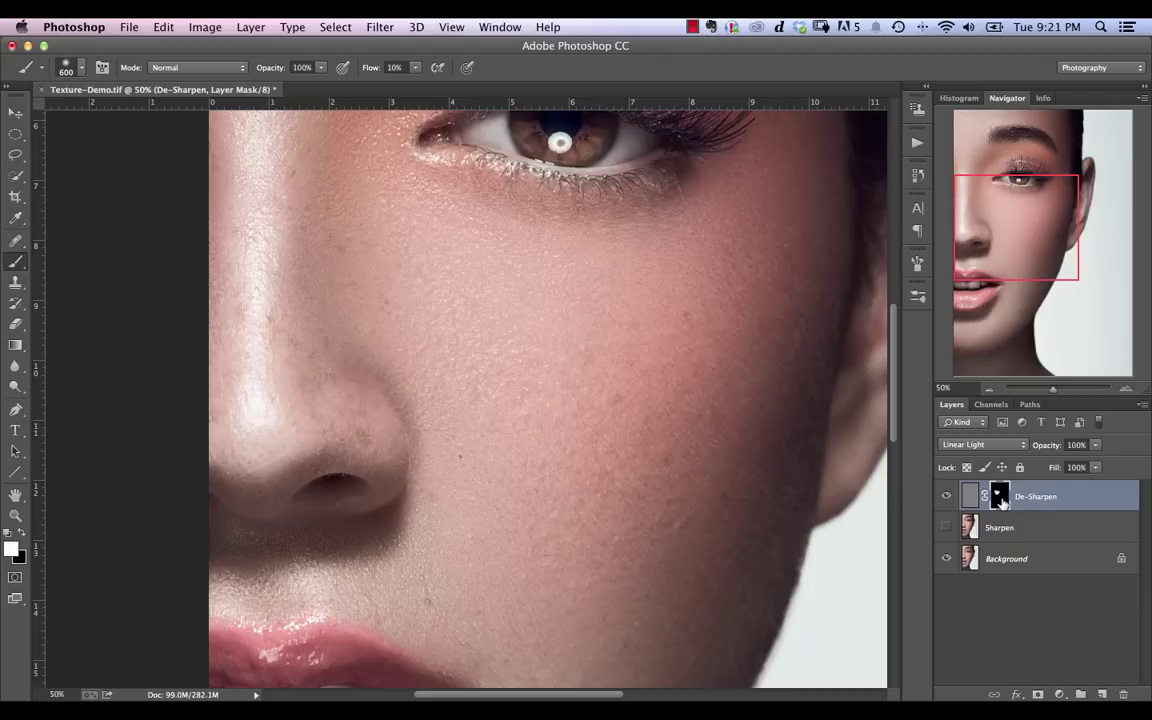
left_click(1002, 500, "shift")
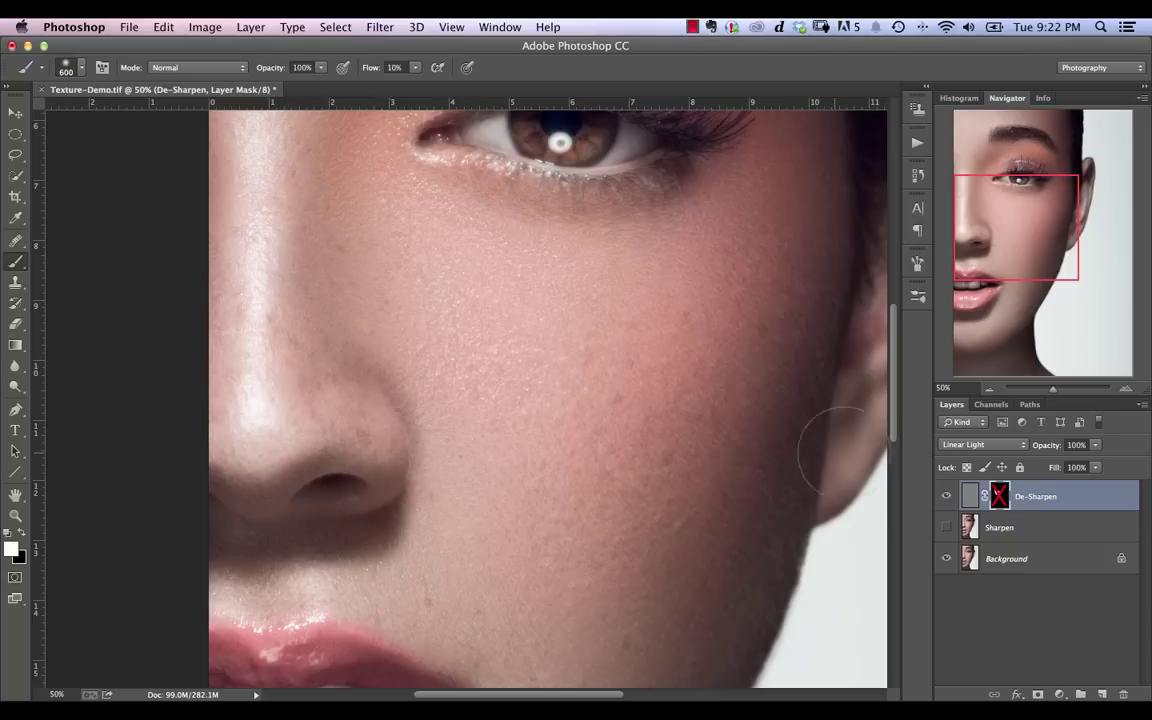
left_click(1000, 497, "shift")
left_click(1003, 502, "shift")
left_click(1003, 502, "shift")
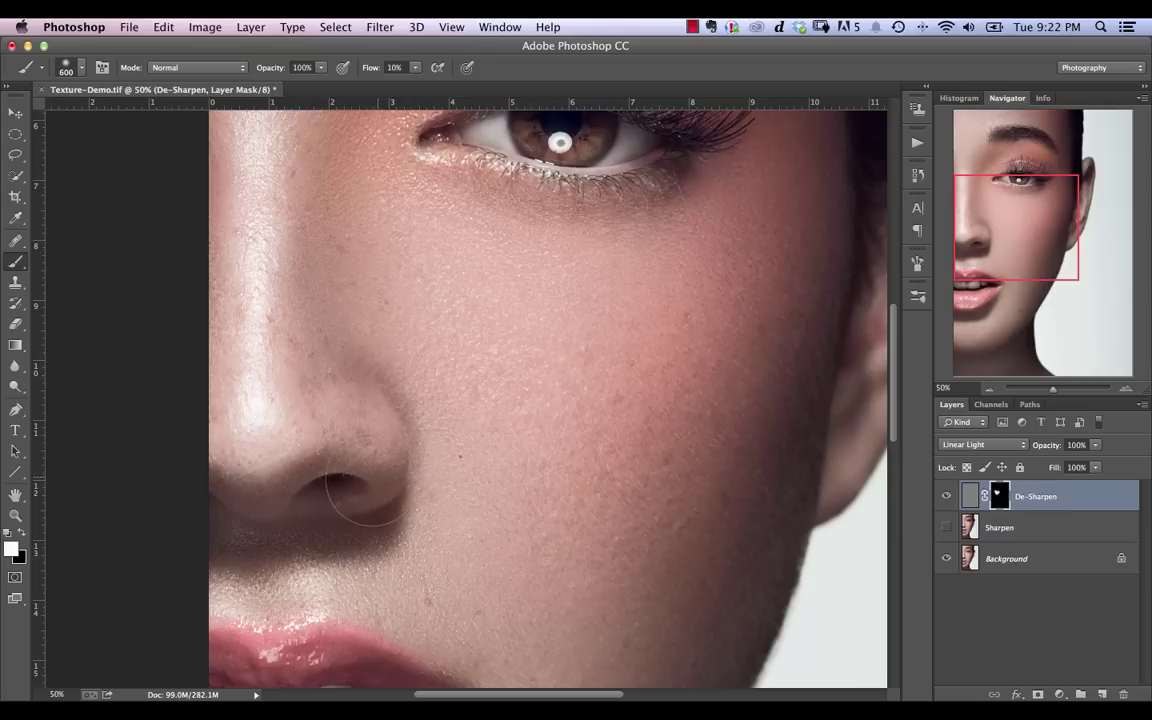
key("bracketleft")
key("bracketleft")
key("bracketleft")
key("bracketleft")
key("bracketleft")
key("bracketleft")
left_click(1001, 494, "shift")
left_click(1000, 500, "shift")
left_click(999, 502, "shift")
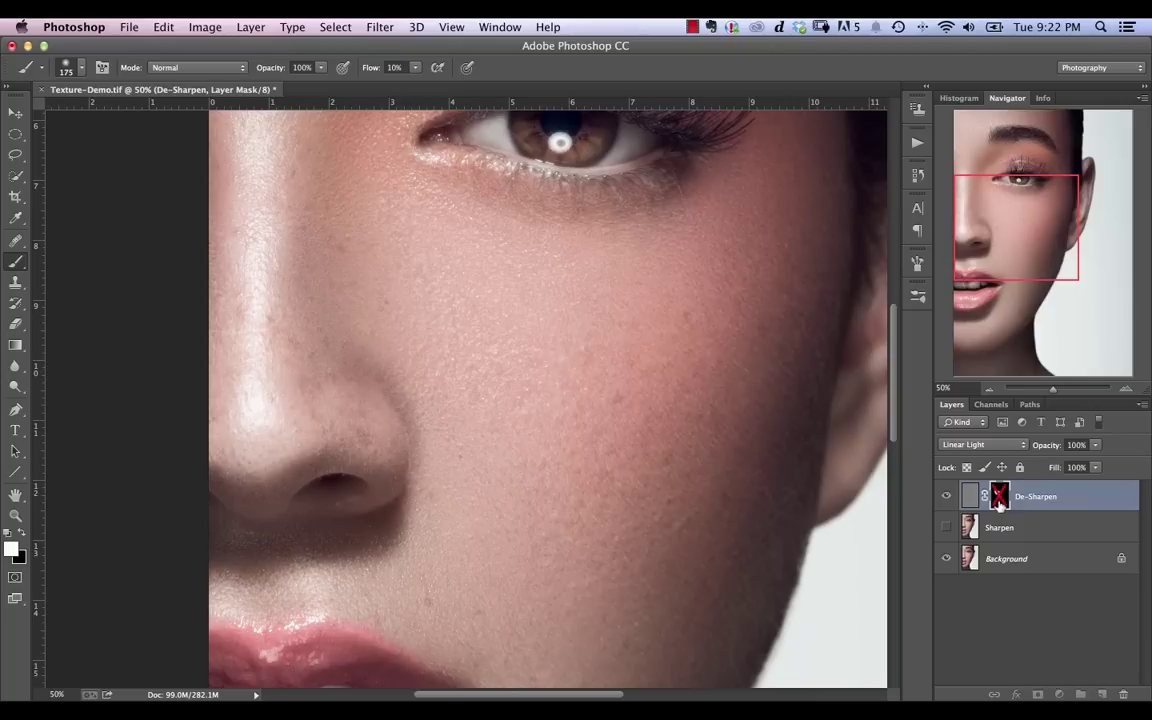
left_click(1000, 500, "shift")
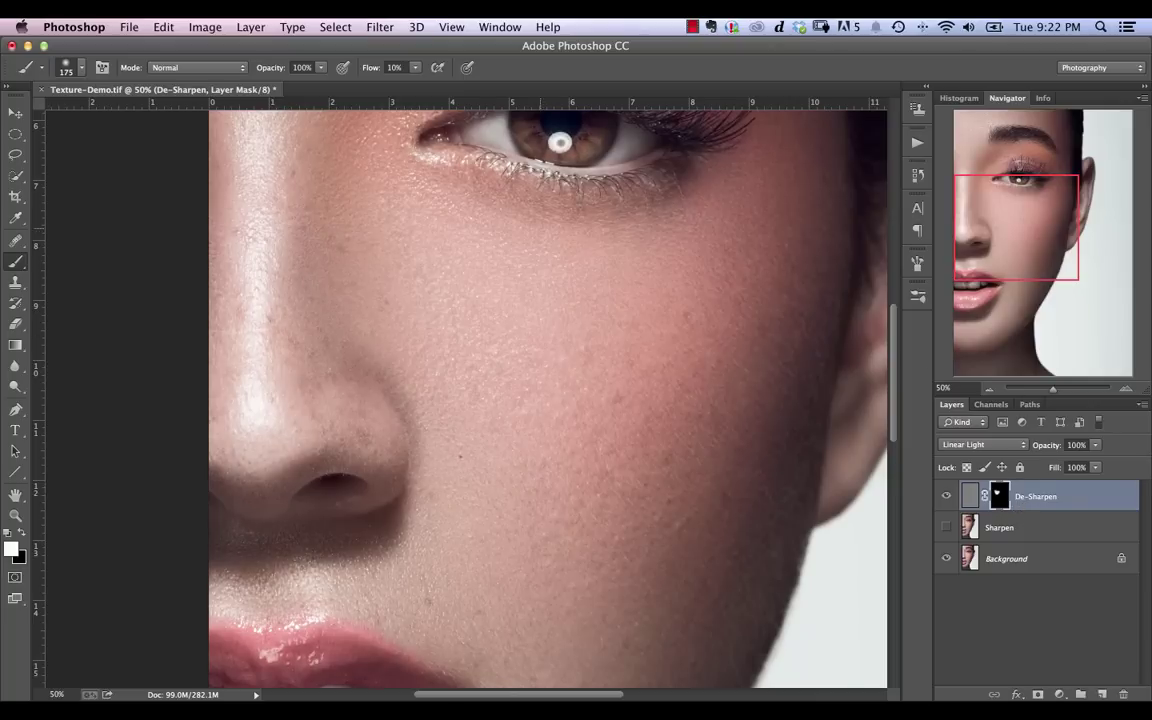
Stamp the visible layers into a new Layer 1 and set the Actions panel to Button Mode.
left_click_drag(992, 197, 1022, 131)
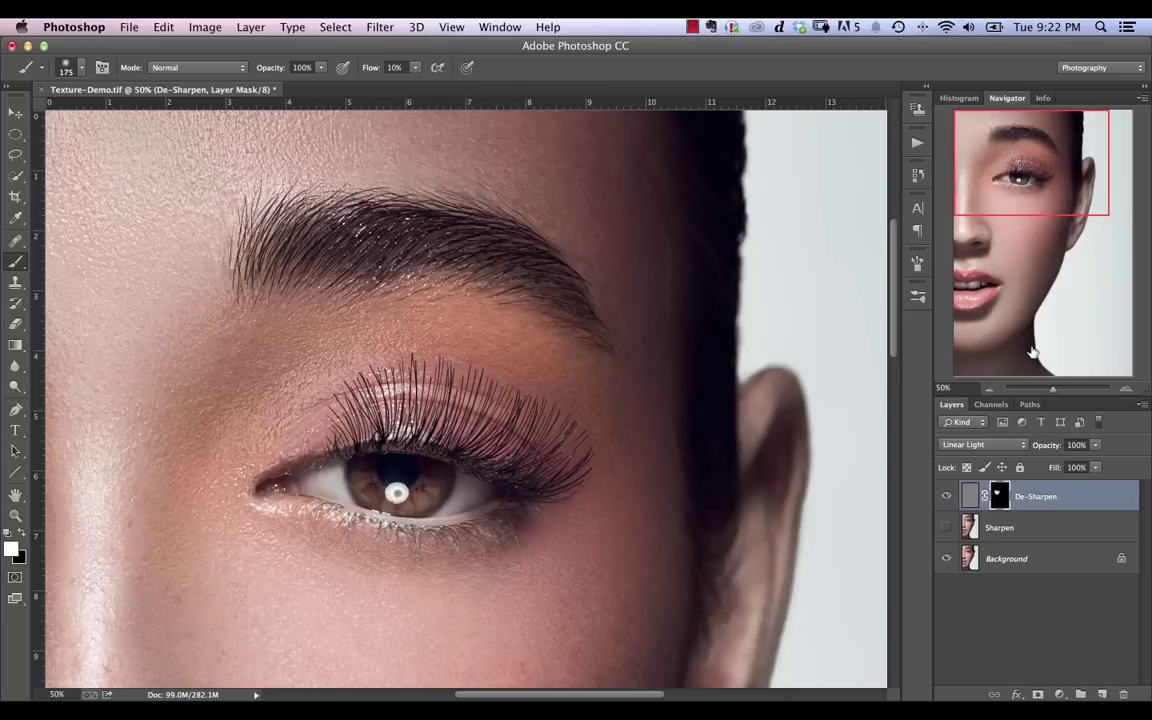
key("super+alt+shift+e")
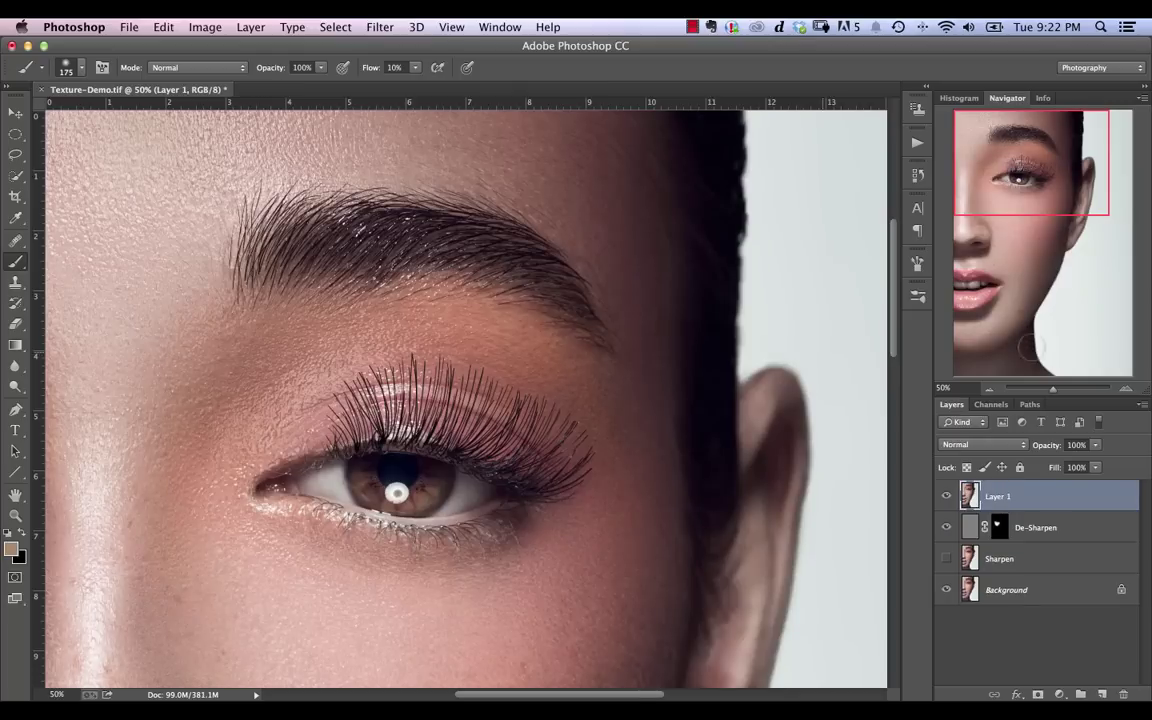
left_click(917, 142)
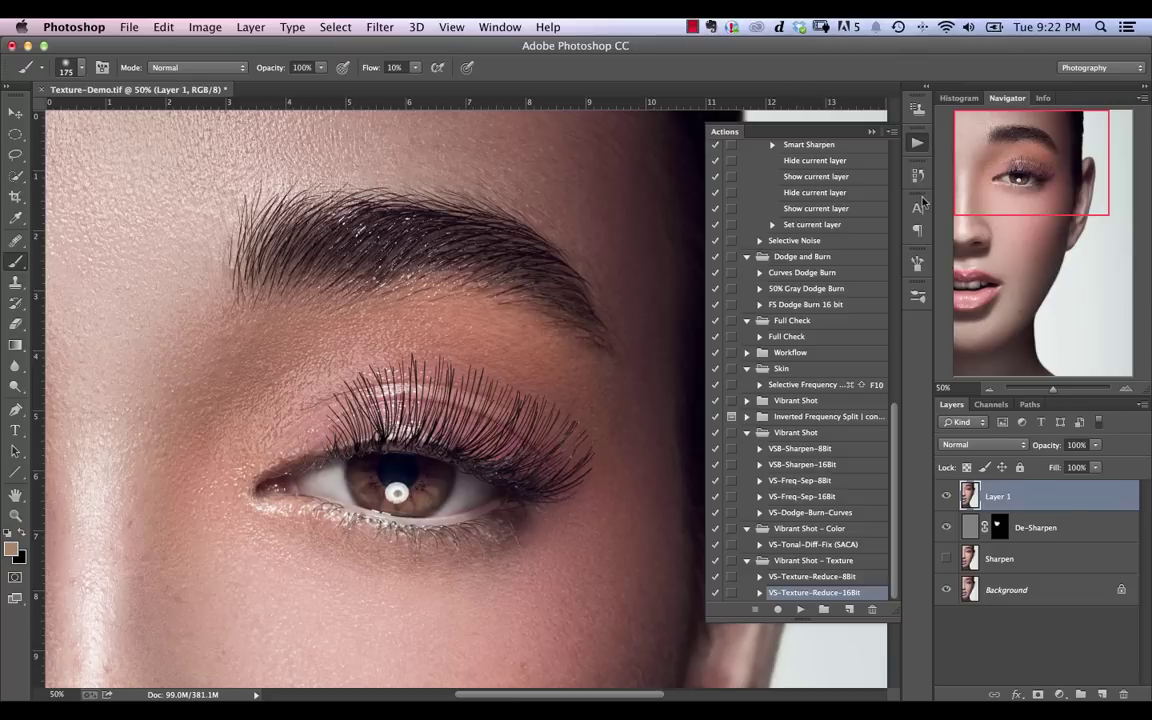
left_click(893, 131)
left_click(866, 122)
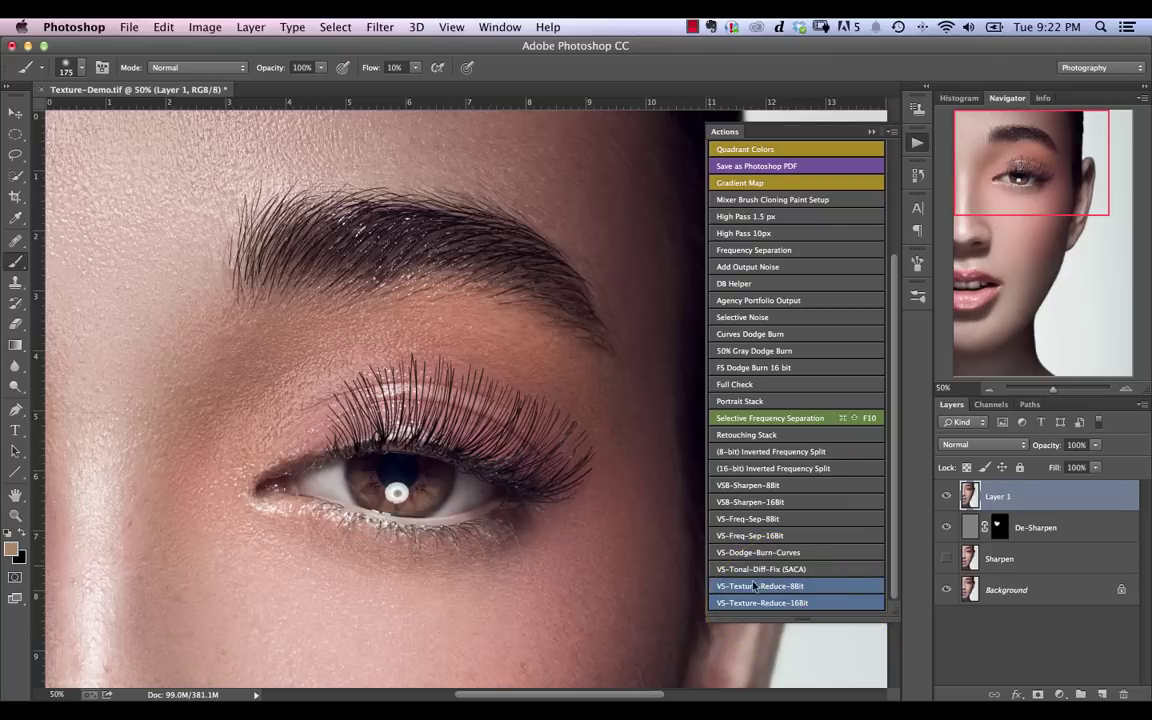
Frame the eyebrow and forehead, then lower the TR-Sharpen Unsharp Mask radius and raise its threshold.
left_click_drag(450, 332, 525, 435)
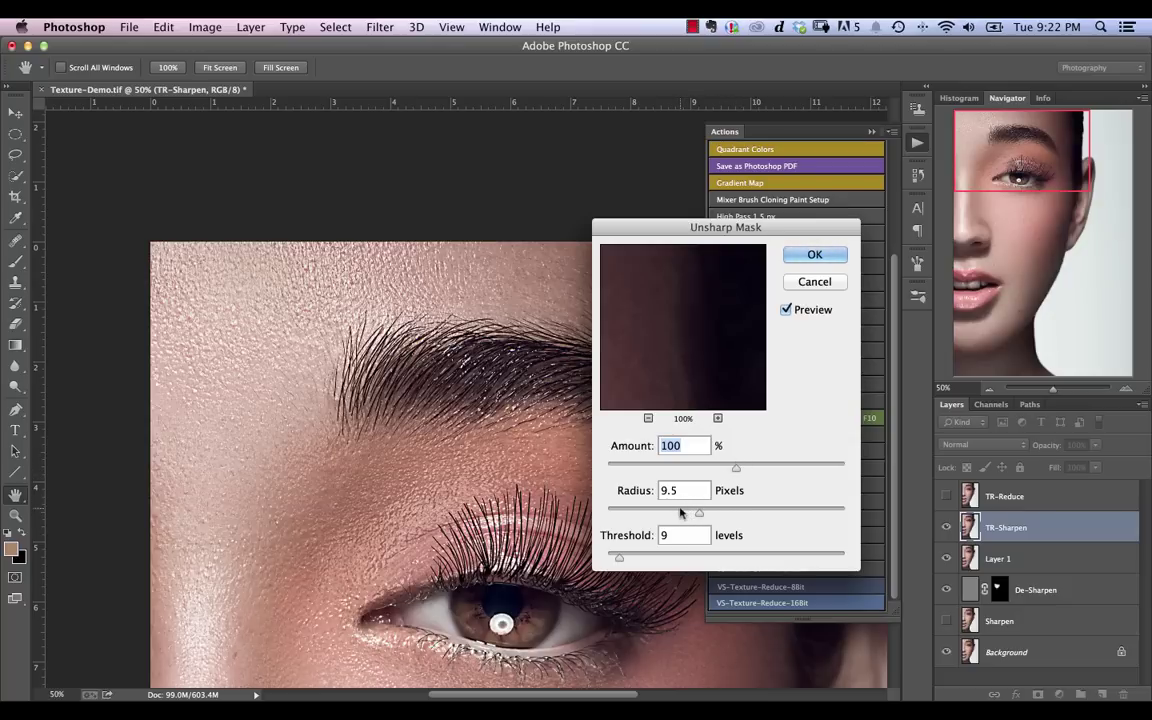
mouse_move(699, 515)
left_mouse_down()
mouse_move(714, 514)
mouse_move(640, 519)
mouse_move(697, 516)
left_mouse_up()
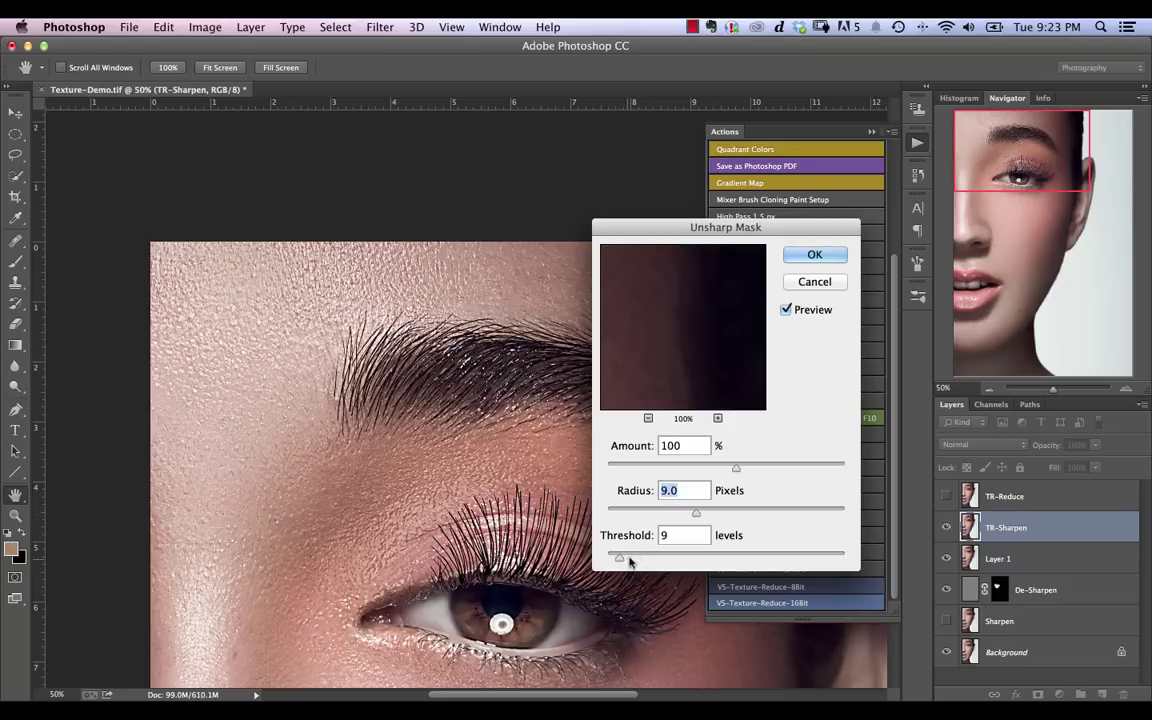
left_click_drag(628, 562, 612, 561)
left_click_drag(615, 560, 621, 561)
left_click_drag(620, 562, 624, 564)
Compare the sharpening with Preview toggled on and off, then apply the Unsharp Mask.
left_click(787, 311)
left_click(786, 311)
left_click(785, 312)
left_click(785, 312)
left_click(785, 312)
left_click(785, 312)
left_click(815, 254)
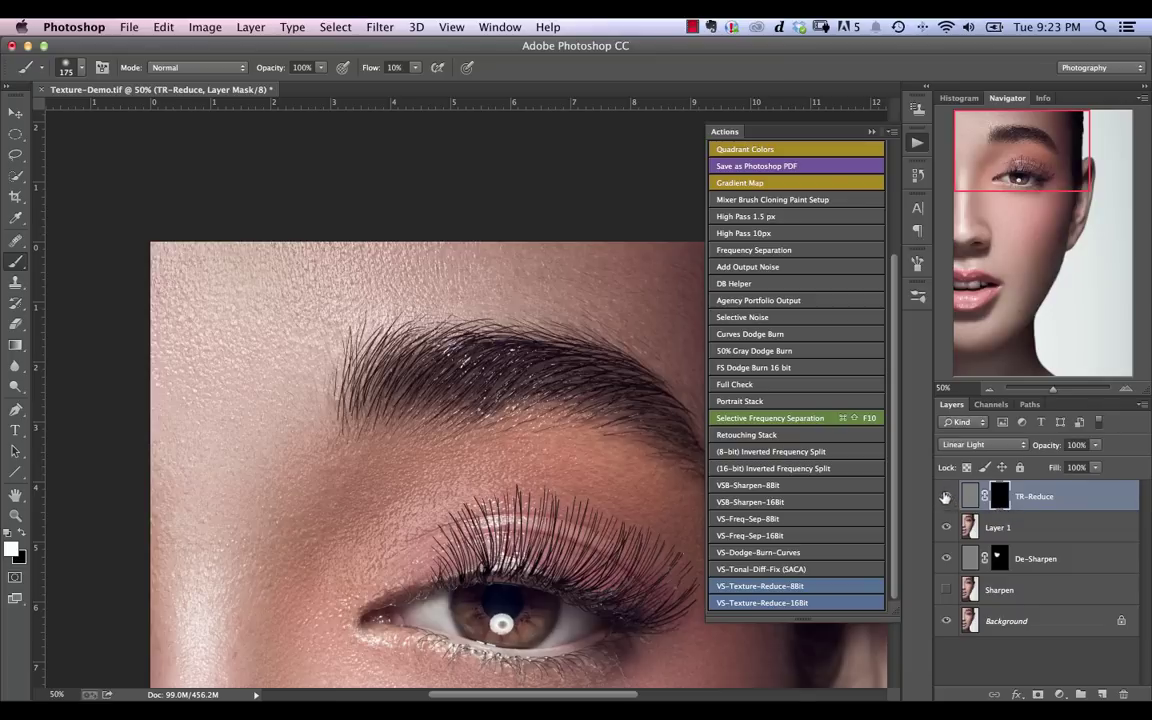
Toggle the TR-Reduce mask off and on for a before/after comparison, then enlarge the brush to 700.
left_click(998, 497, "shift")
left_click(999, 500, "shift")
left_click(1002, 503, "shift")
left_click(1005, 507, "shift")
key("bracketright")
key("bracketright")
key("bracketright")
key("bracketright")
key("bracketright")
key("bracketright")
key("bracketright")
Zoom out onto the cheek, compare with the TR-Reduce mask off and on, and shrink the brush to 200.
left_click(784, 120)
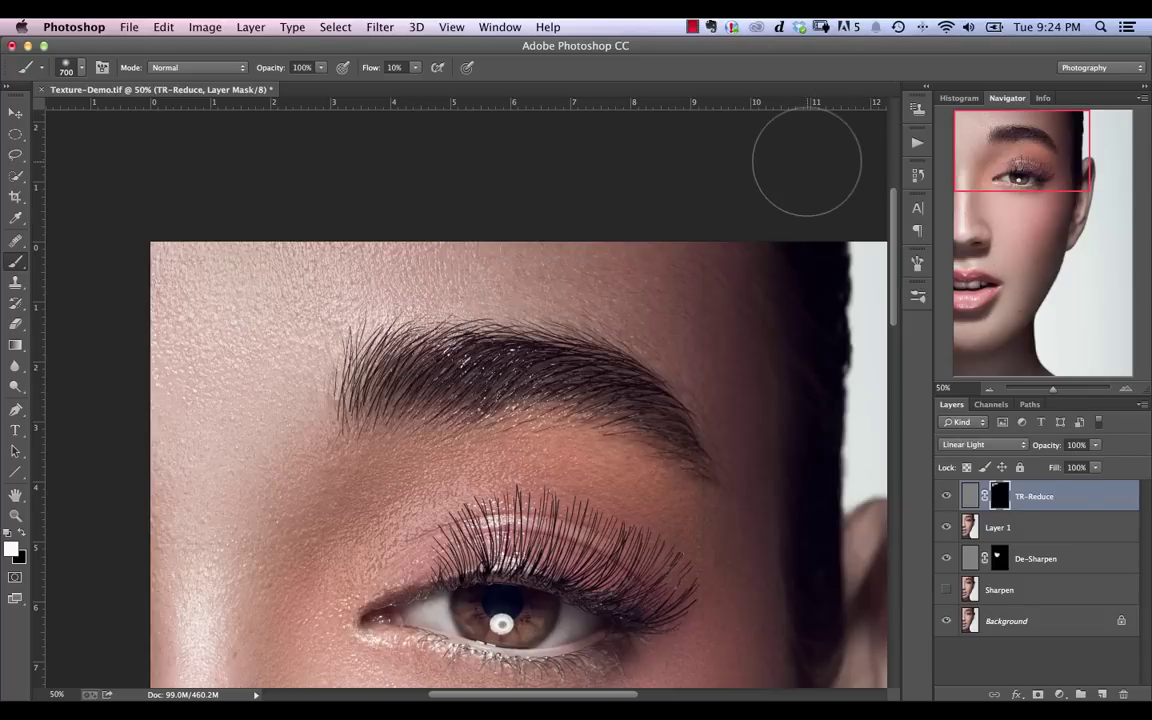
key("super+minus")
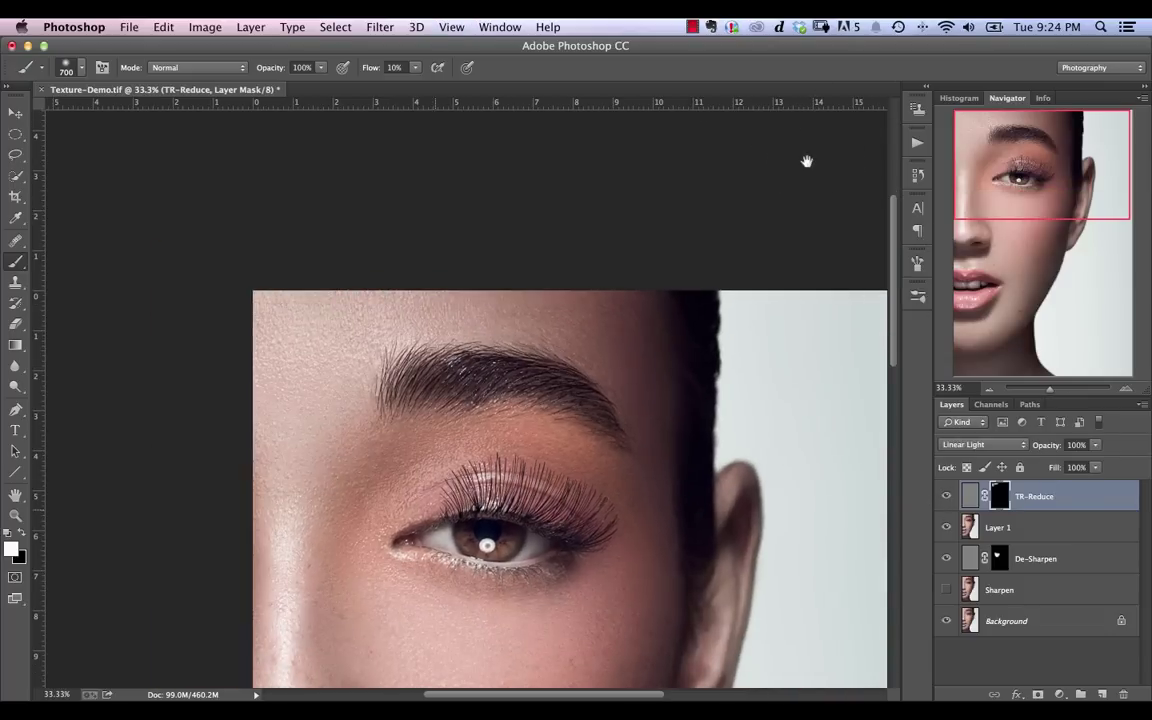
left_click_drag(394, 457, 389, 338)
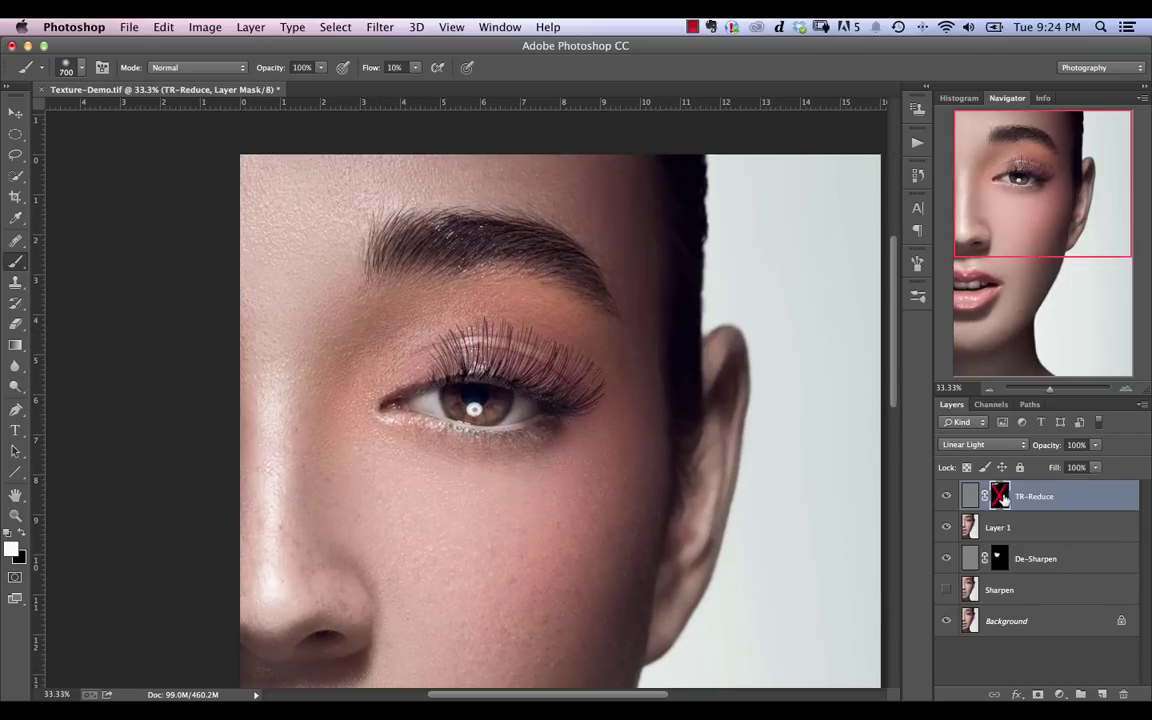
left_click(1000, 496, "shift")
left_click(1000, 496, "shift")
key("bracketleft")
key("bracketleft")
key("bracketleft")
key("bracketleft")
key("bracketleft")
key("bracketleft")
left_click(1000, 496, "shift")
Merge all visible layers into a new Layer 2 and delete the TR-Reduce through Sharpen layers.
key("ctrl+alt+shift+e")
key("alt+bracketleft")
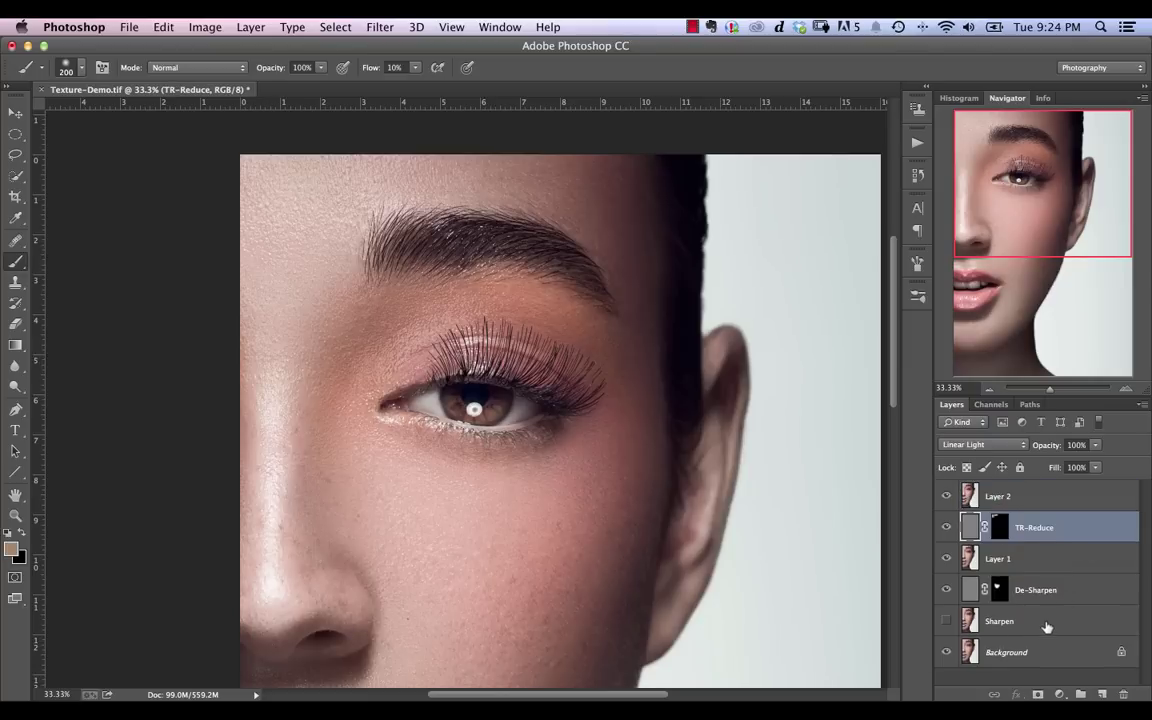
left_click(1046, 622, "shift")
key("Delete")
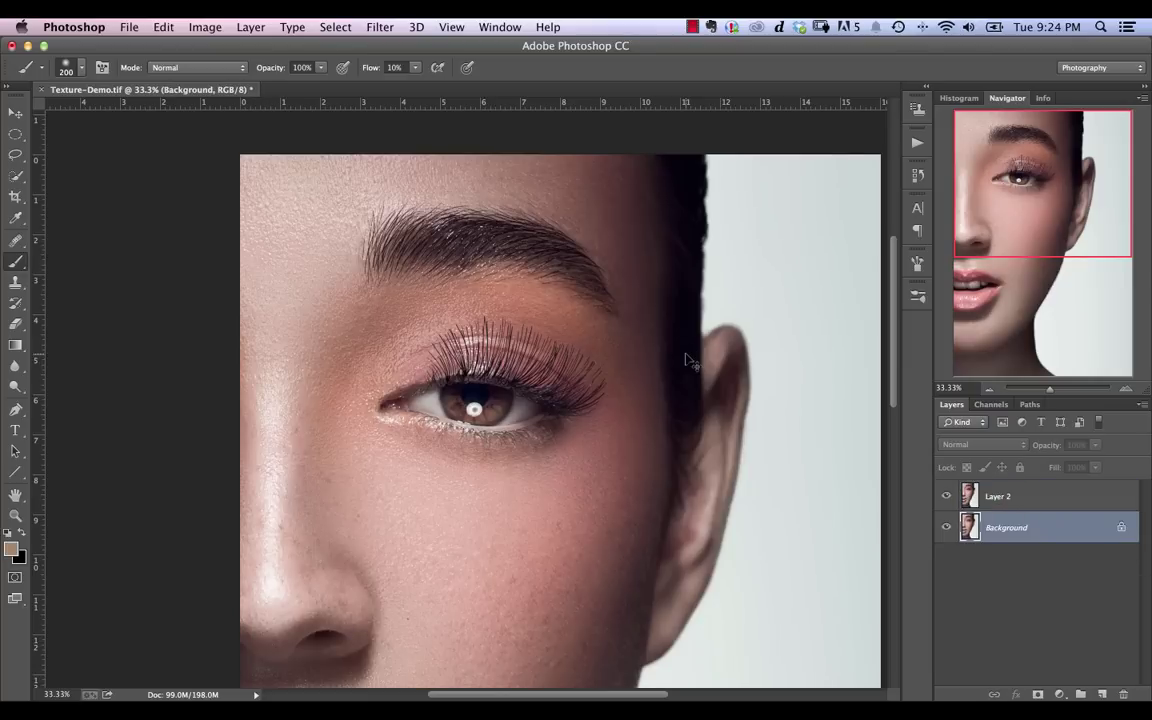
Zoom in on the eye and eyebrow, then back out to inspect the upper face.
key("super+equal")
left_click_drag(623, 301, 661, 361)
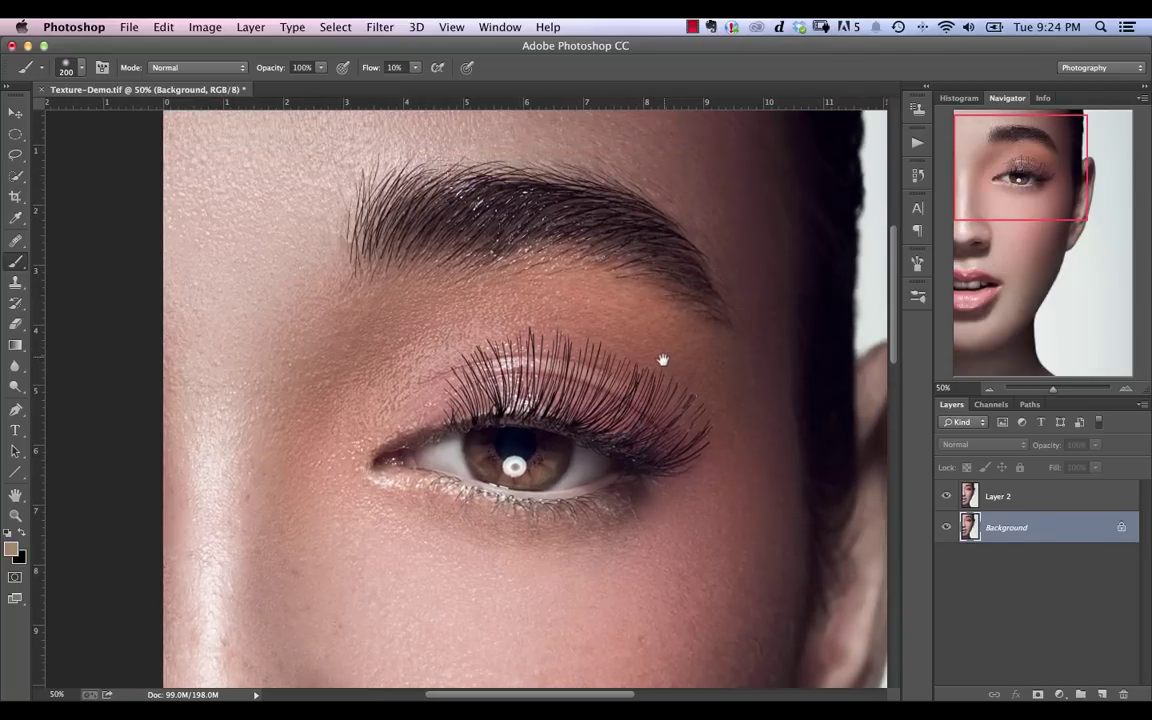
key("super+minus")
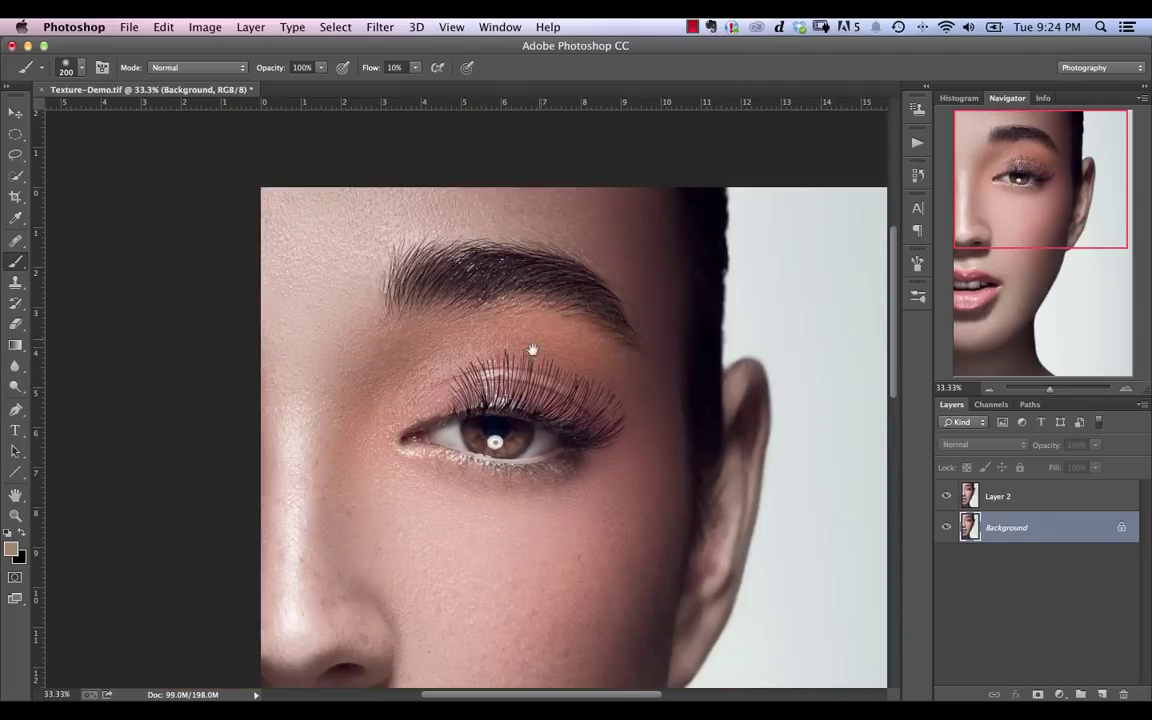
left_click_drag(537, 347, 548, 307)
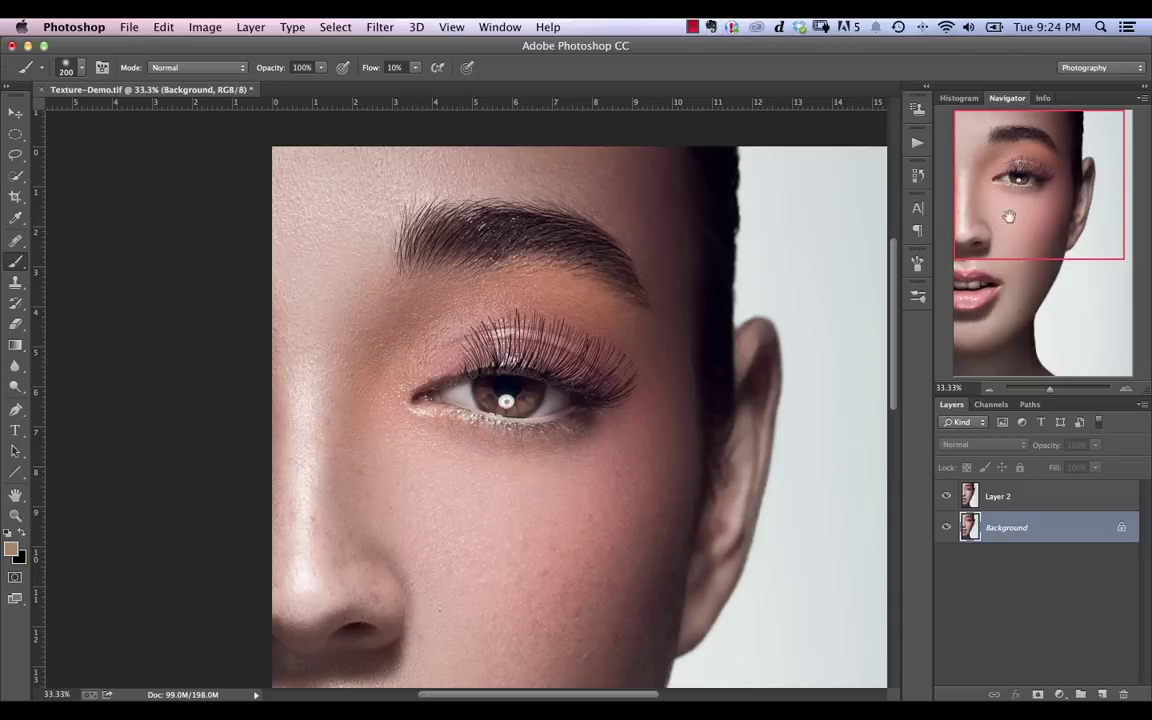
left_click_drag(1049, 193, 1068, 196)
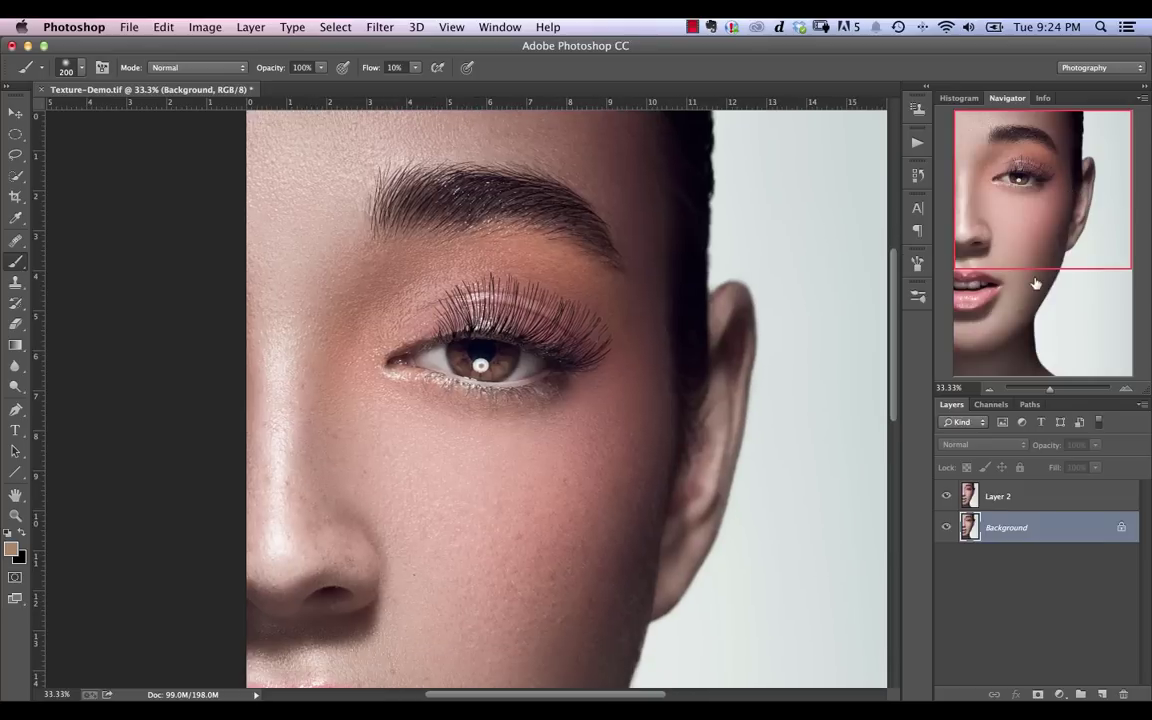